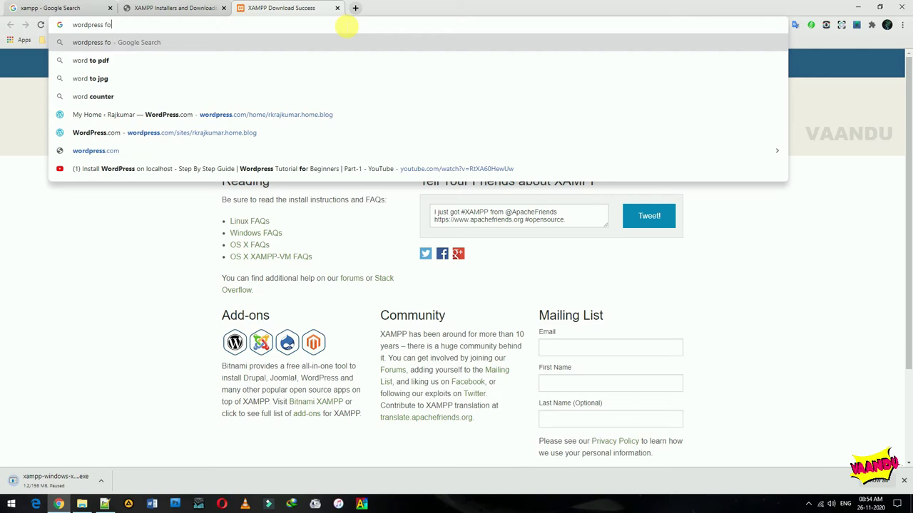
# - Search the web for WordPress, download WordPress 5.5.3 from wordpress.org and dismiss the thank-you message
pyautogui.write('c')
pyautogui.press('Return')
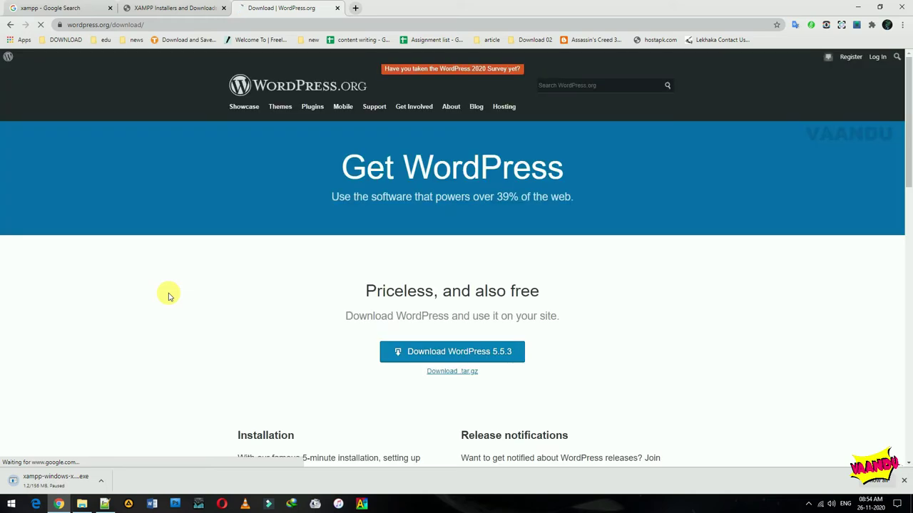
pyautogui.click(442, 352)
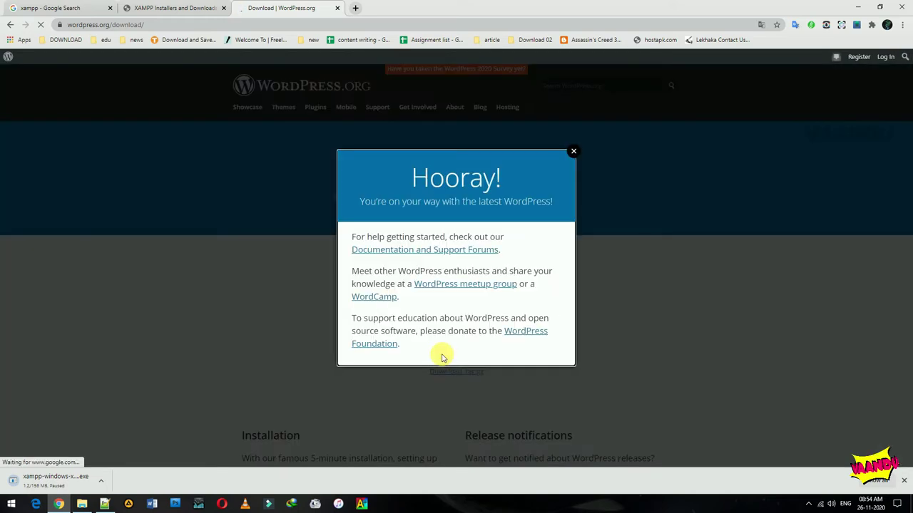
pyautogui.click(574, 151)
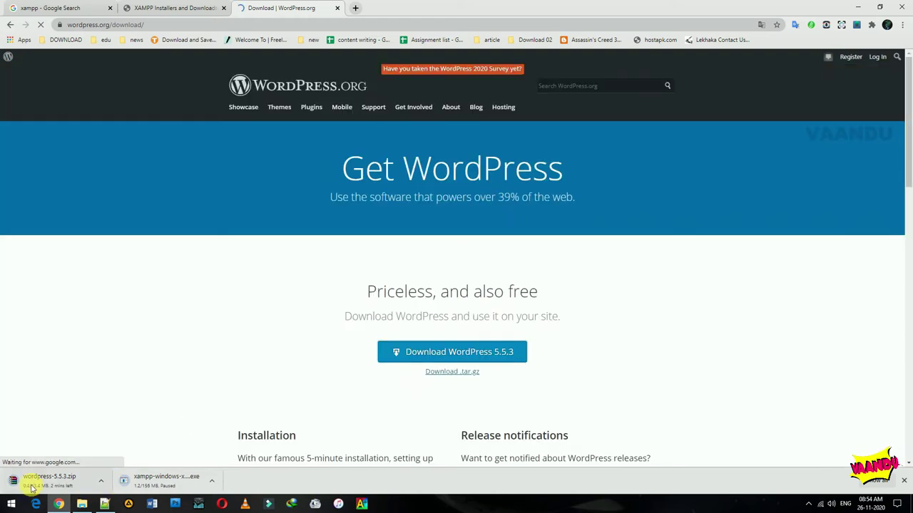
# - Switch to Notepad++ and add the line "so successfully download this two softwares" below the existing notes, after a blank line
pyautogui.click(104, 504)
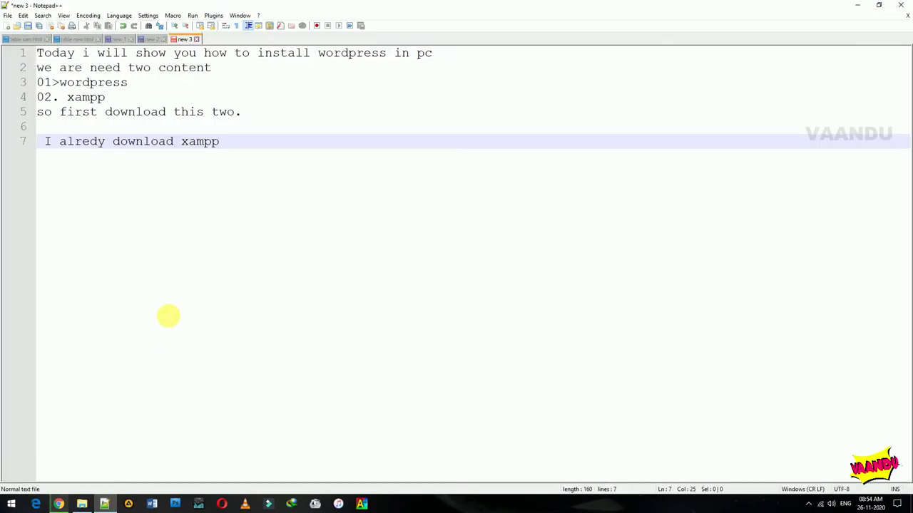
pyautogui.press('Return')
pyautogui.press('Return')
pyautogui.write('so d')
pyautogui.press('BackSpace')
pyautogui.write('successf')
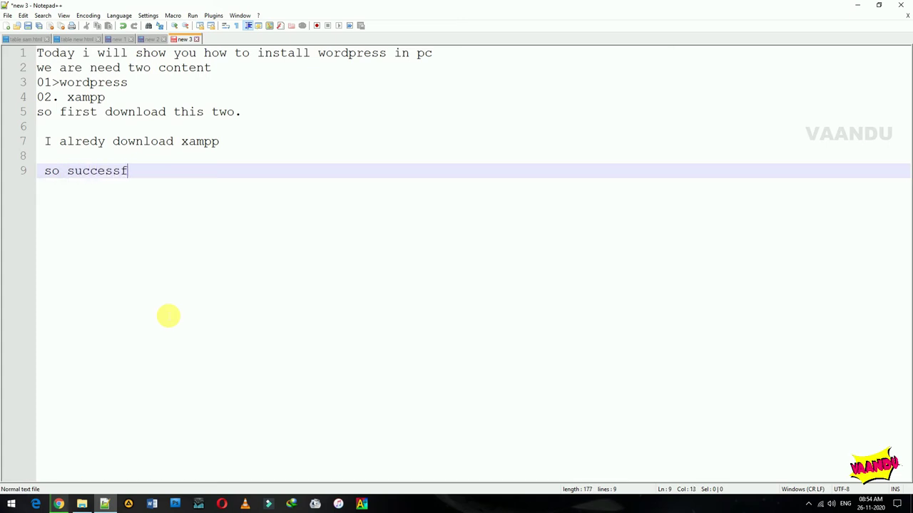
pyautogui.write('ully download this ')
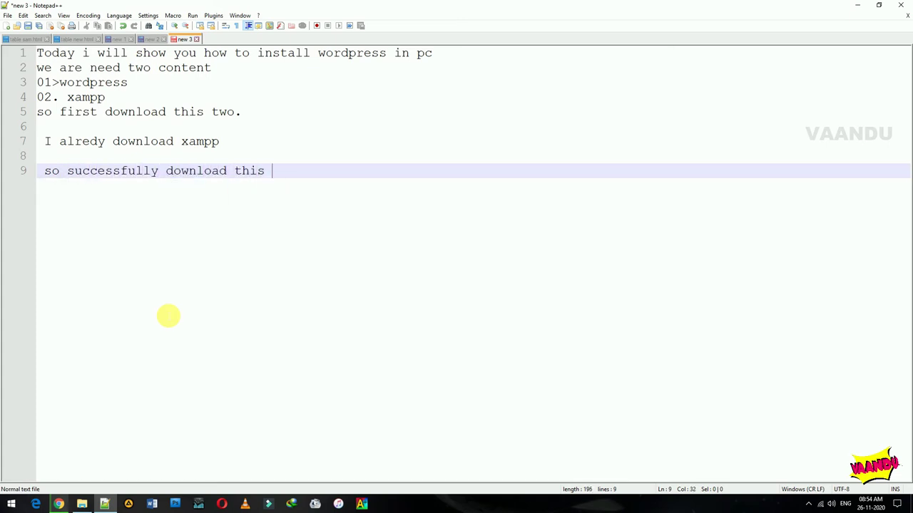
pyautogui.write('two softwares')
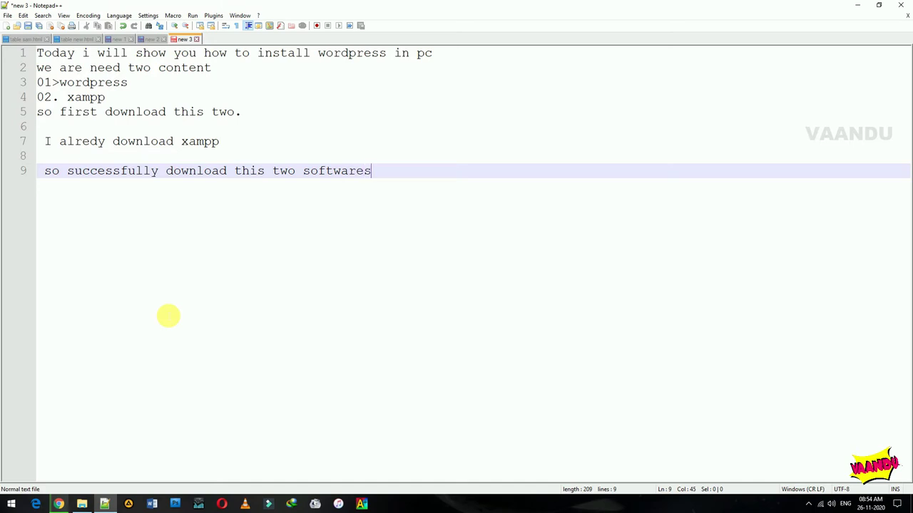
# - Add the line "next install xampp" directly below the last note
pyautogui.press('Return')
pyautogui.write('ne')
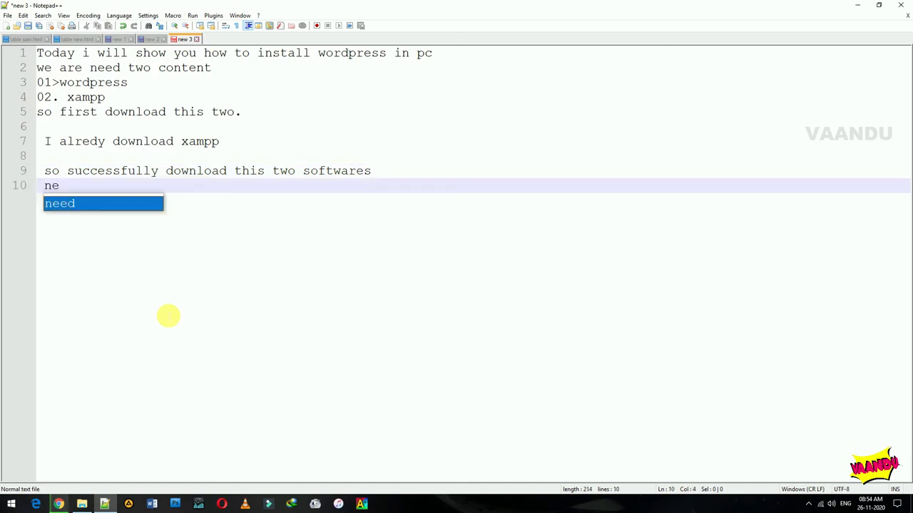
pyautogui.write('xt install x am')
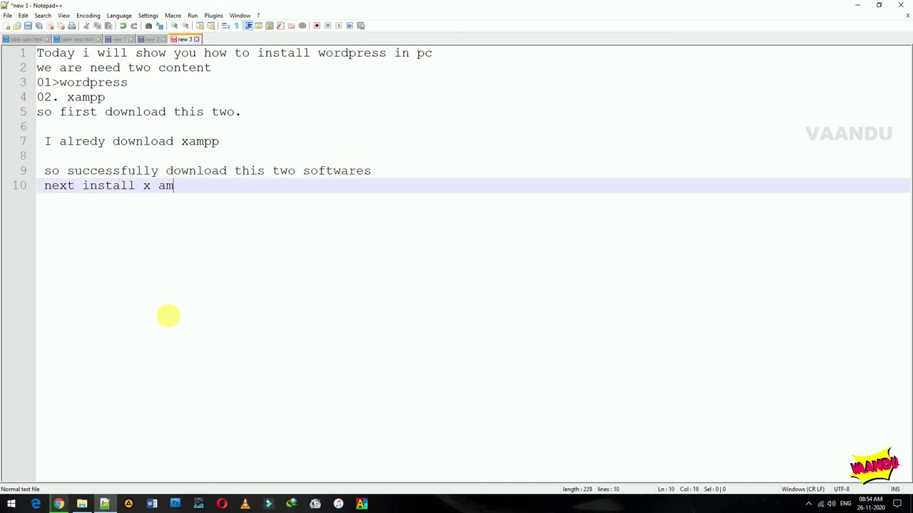
pyautogui.press('BackSpace')
pyautogui.press('BackSpace')
pyautogui.press('BackSpace')
pyautogui.write('ampp')
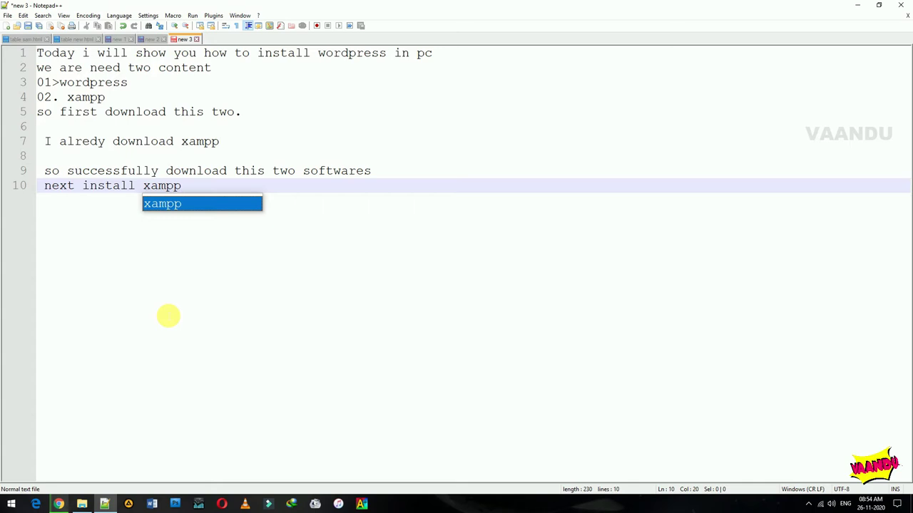
# - Switch to File Explorer, run xampp-win32-5.6.12-0-VC11-installer from the D:\xampp folder and accept the User Account Control warning
pyautogui.click(82, 505)
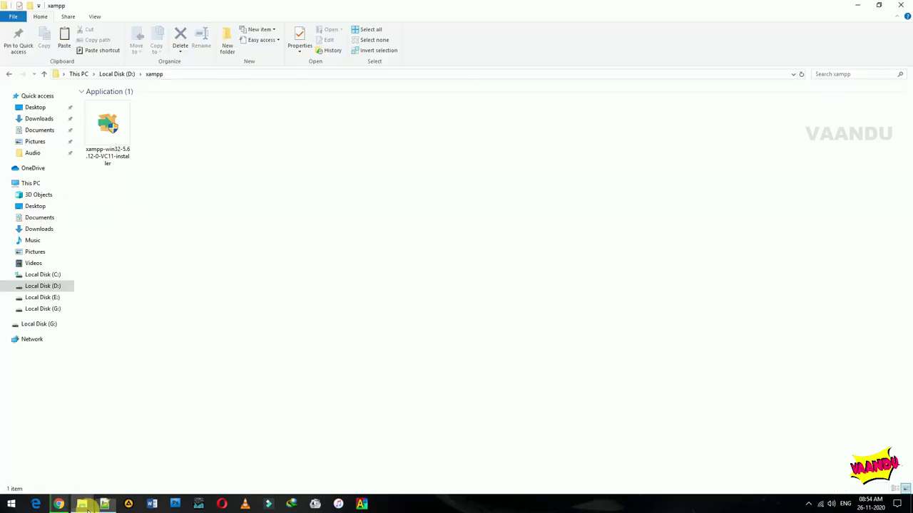
pyautogui.click(106, 132)
pyautogui.doubleClick(106, 132)
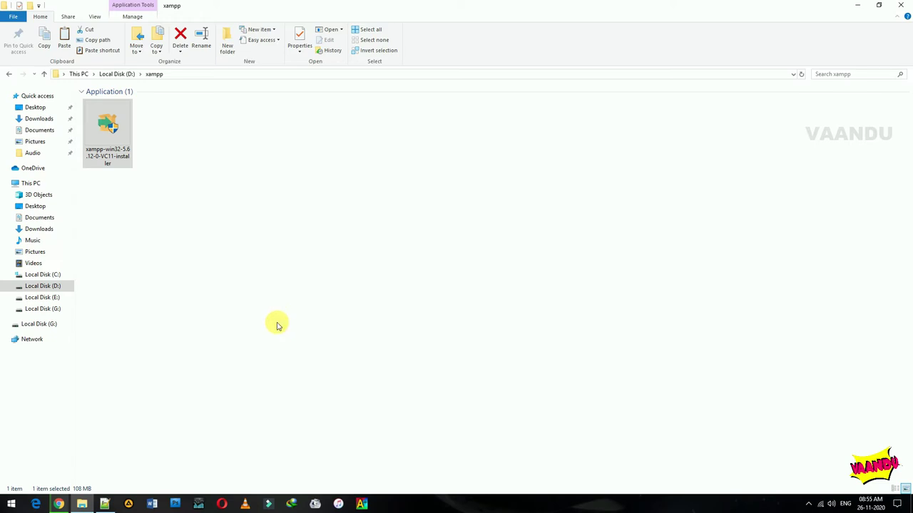
pyautogui.click(278, 326)
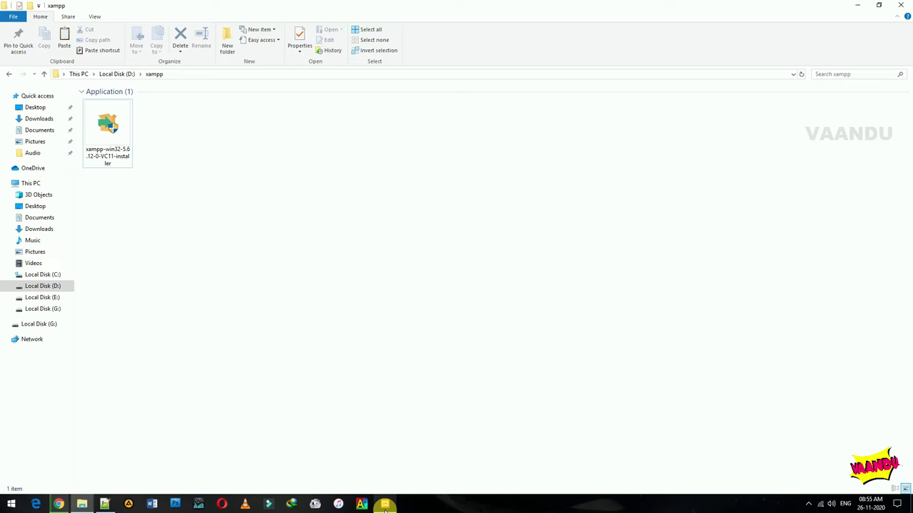
pyautogui.moveTo(385, 501)
pyautogui.click(384, 483)
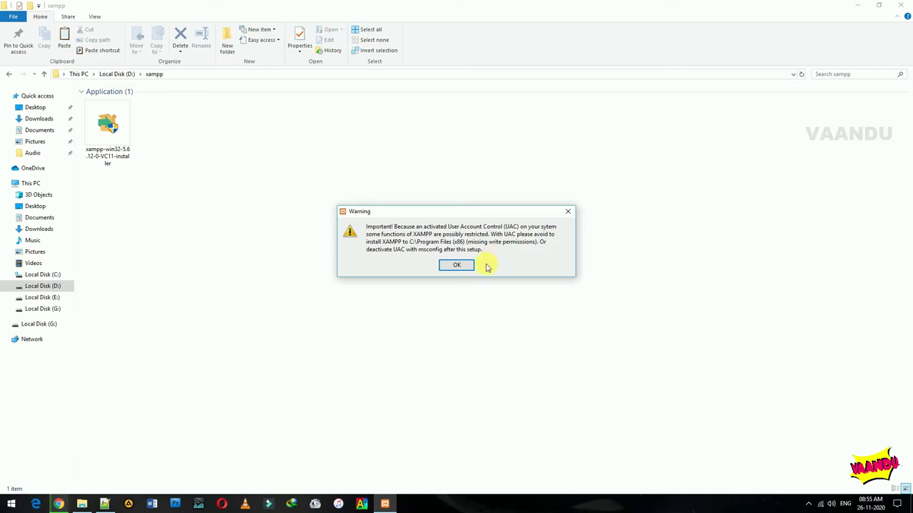
pyautogui.click(456, 267)
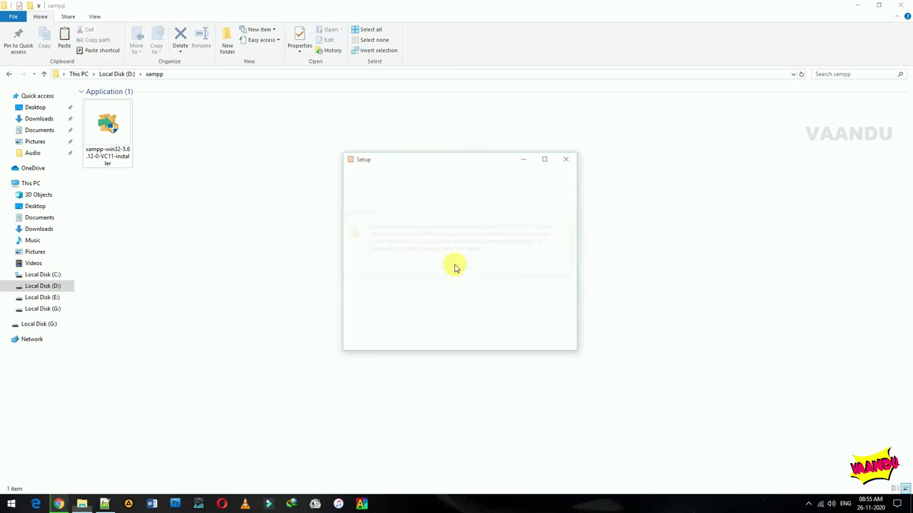
# - Install XAMPP into C:\xampp with all components and the Bitnami option kept selected, and bring the setup progress into view
pyautogui.click(515, 346)
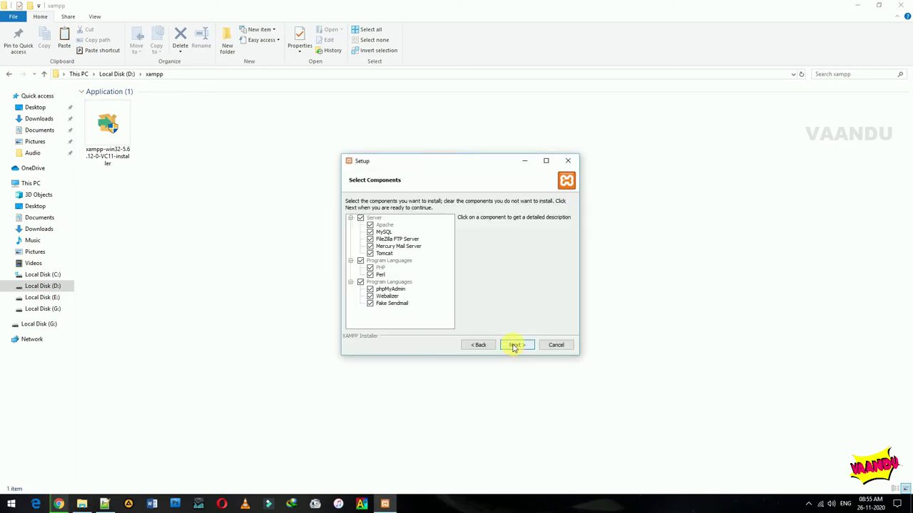
pyautogui.click(514, 346)
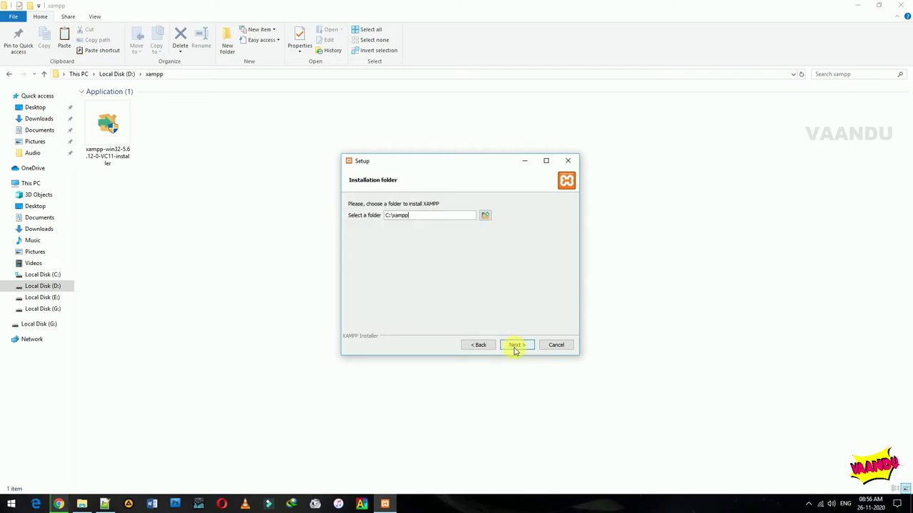
pyautogui.click(523, 345)
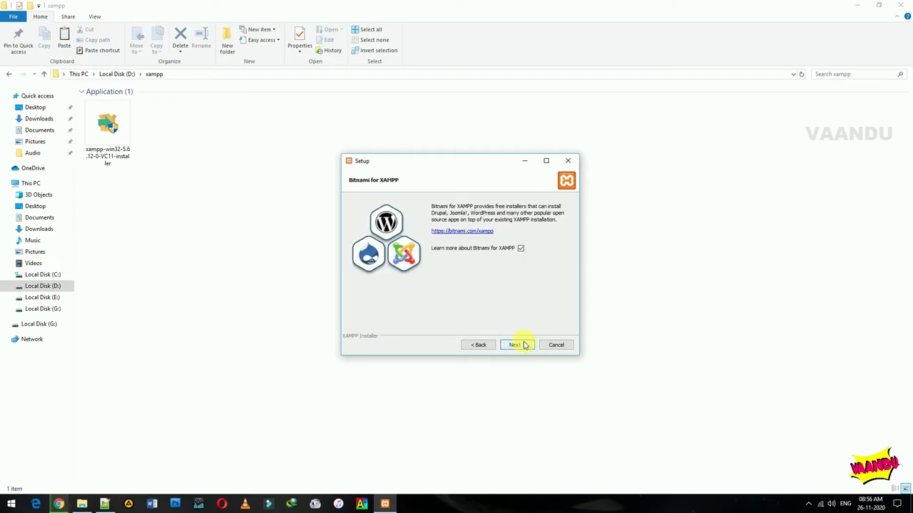
pyautogui.click(524, 346)
pyautogui.click(523, 348)
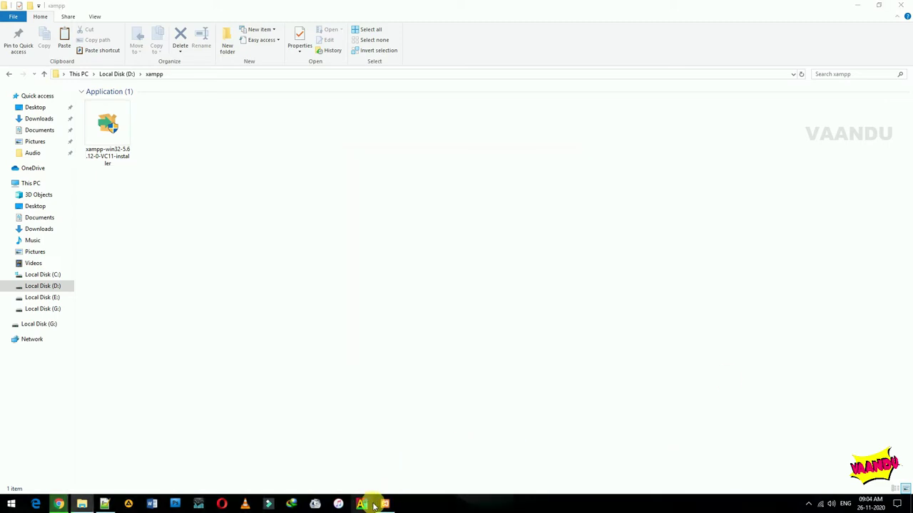
pyautogui.click(376, 505)
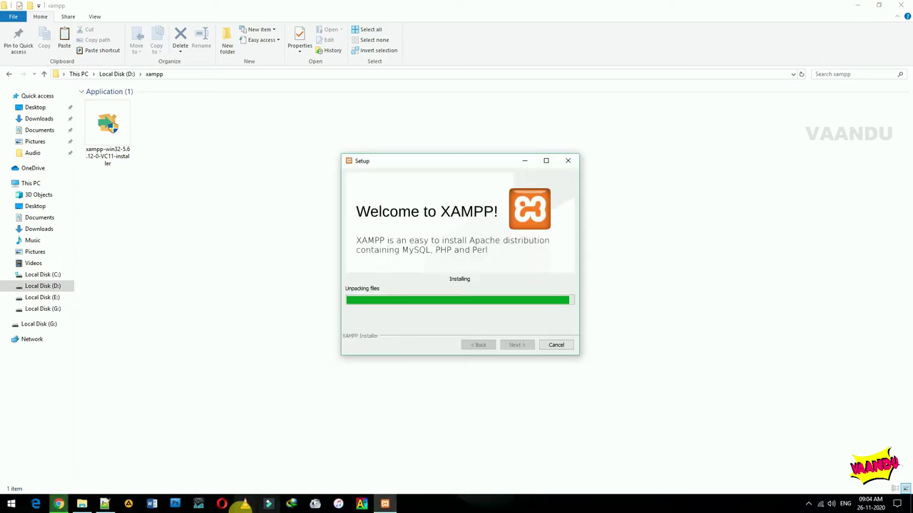
# - Switch to Notepad++ and add the line "the installation make several minutes so wait..." after a blank line
pyautogui.click(104, 504)
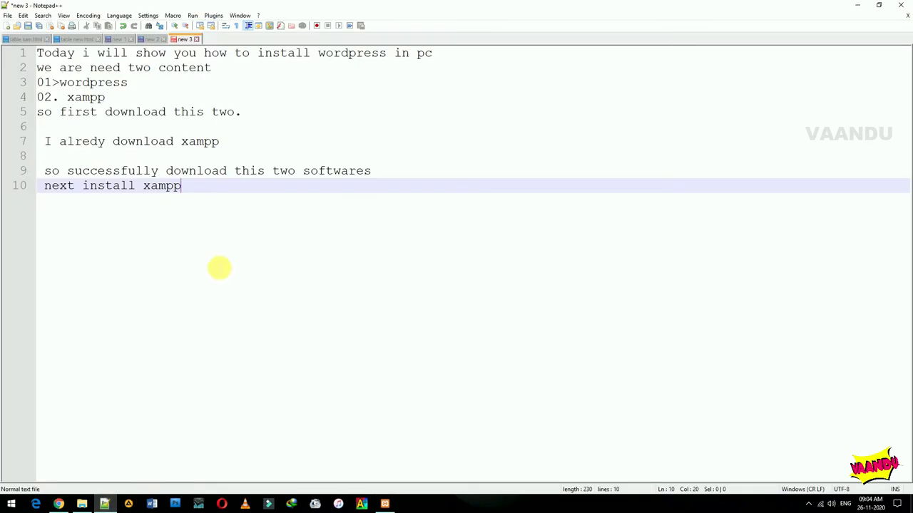
pyautogui.press('Return')
pyautogui.press('Return')
pyautogui.write('the insta')
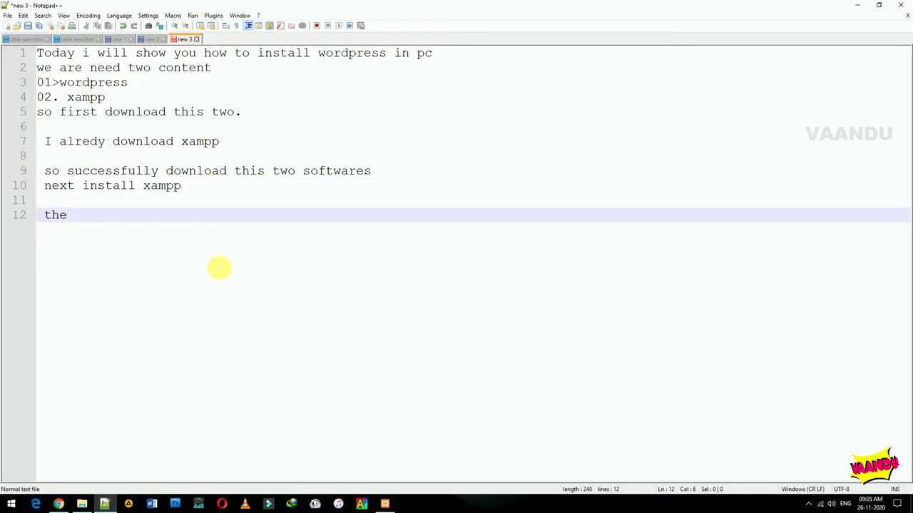
pyautogui.write('lla')
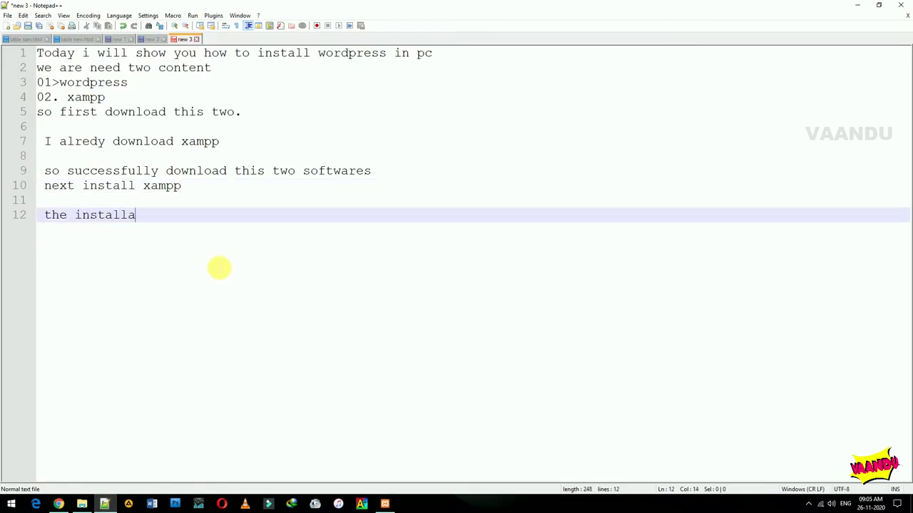
pyautogui.write('tion make sever')
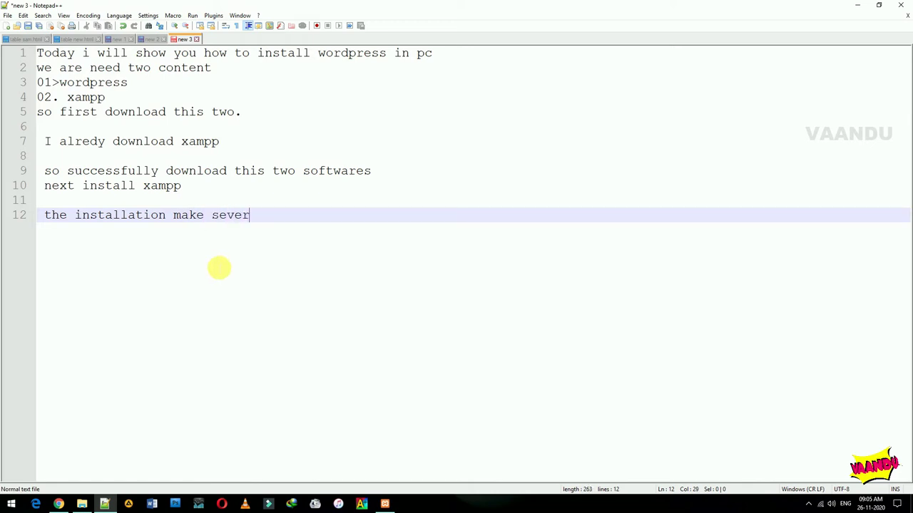
pyautogui.write('al minutes so wait...')
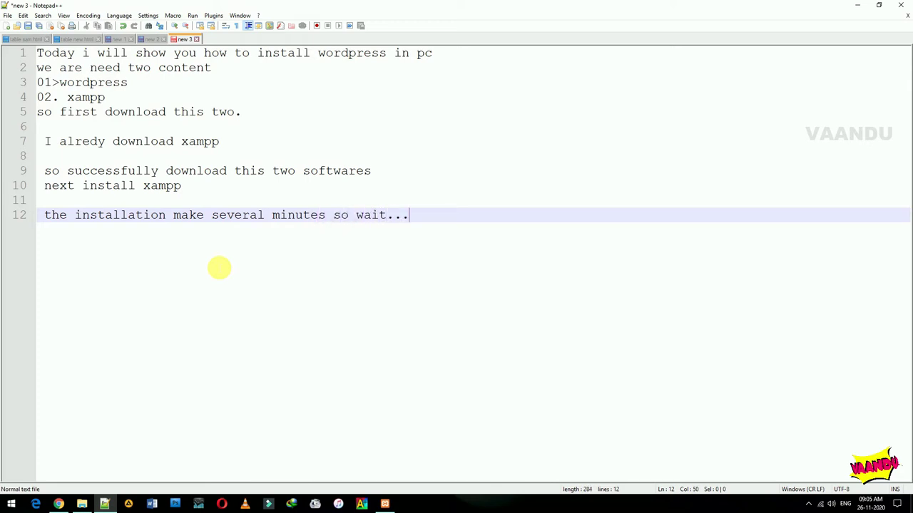
# - Return to the XAMPP setup and finish it with the option to start the Control Panel kept enabled
pyautogui.click(385, 504)
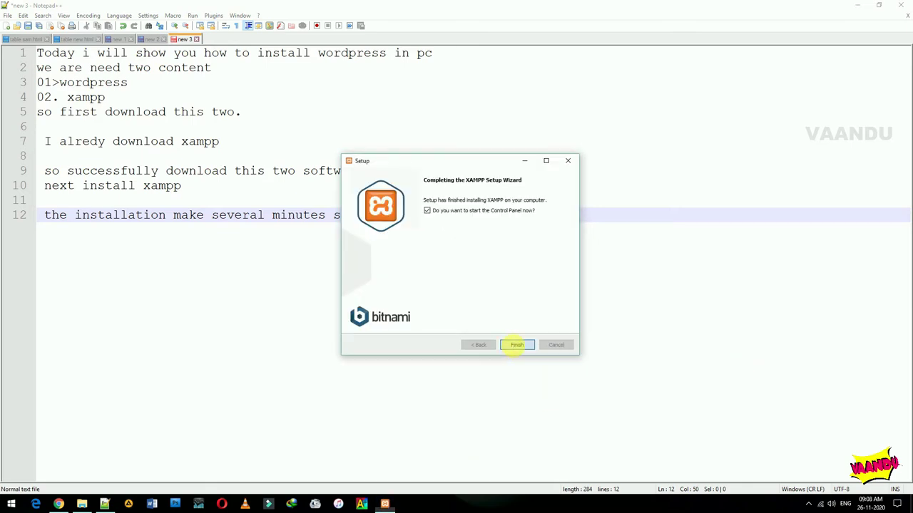
pyautogui.click(517, 346)
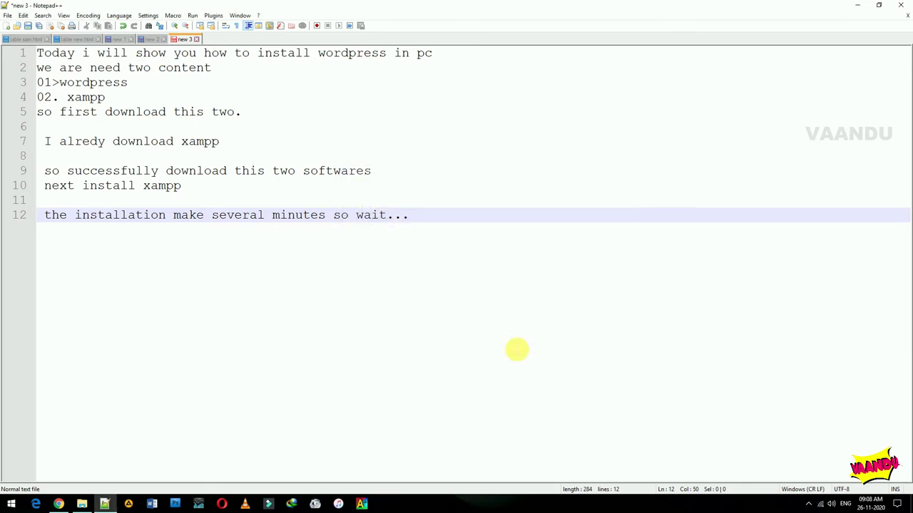
# - Add the line "extract wordpress" to the Notepad++ notes after a blank line
pyautogui.press('Return')
pyautogui.press('Return')
pyautogui.write('extra')
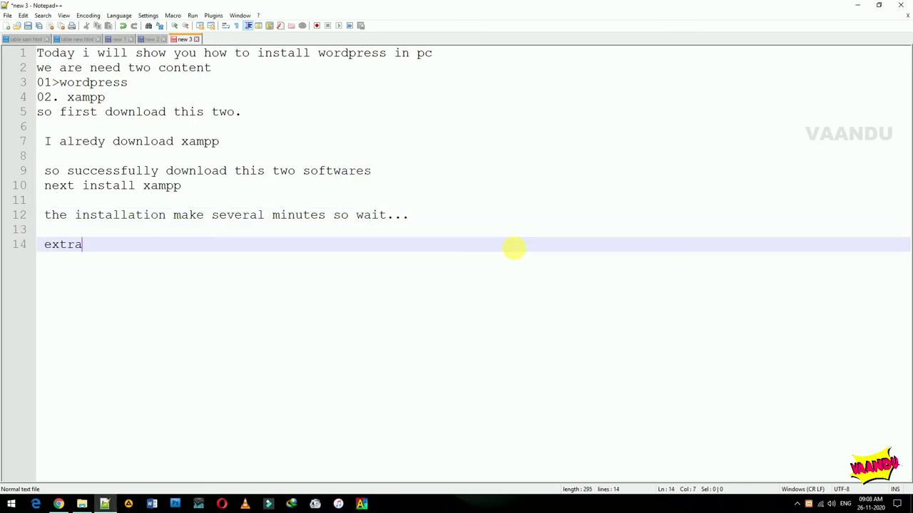
pyautogui.write('ct wordpress')
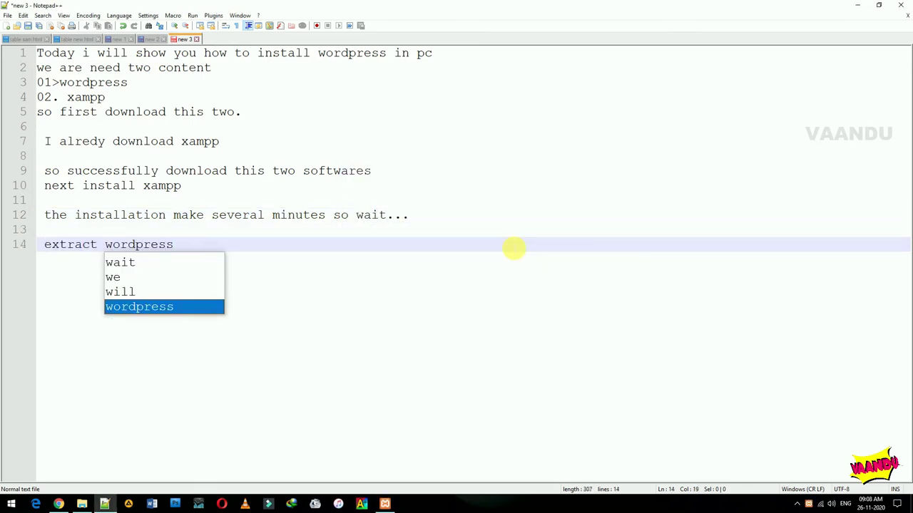
pyautogui.press('Return')
pyautogui.press('Return')
# - Switch to Chrome, show the downloaded wordpress-5.5.3.zip in its folder and open it in a maximized WinRAR window
pyautogui.click(59, 504)
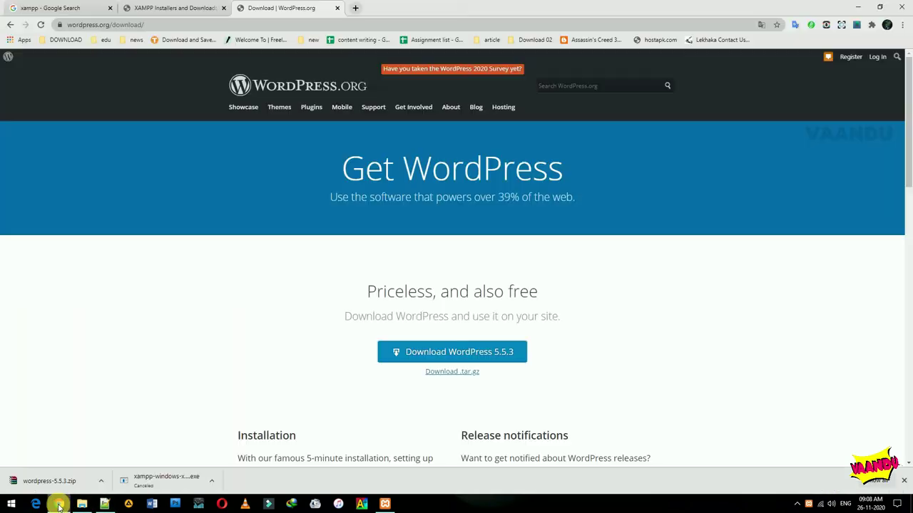
pyautogui.rightClick(57, 479)
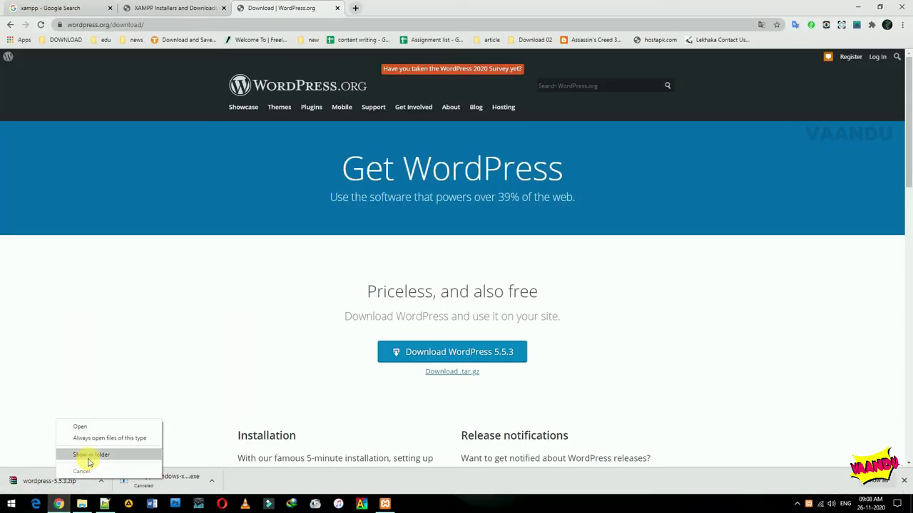
pyautogui.click(87, 456)
pyautogui.doubleClick(515, 434)
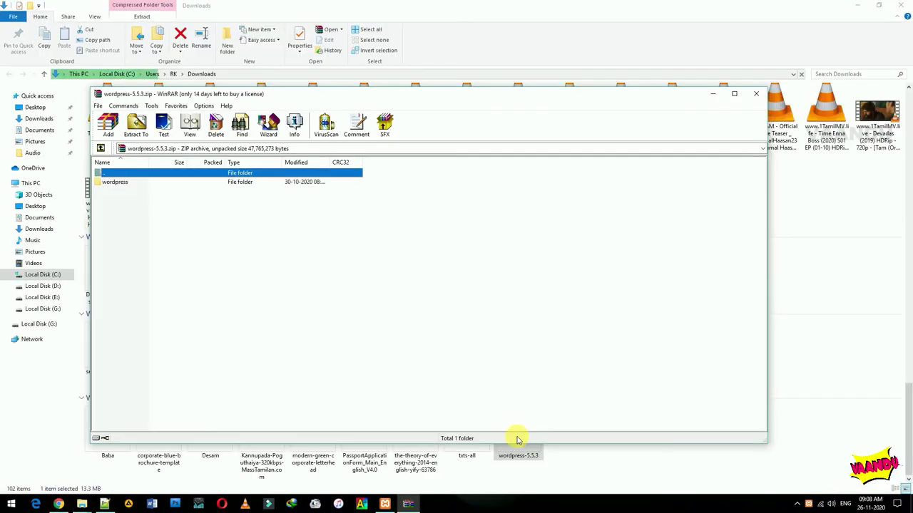
pyautogui.click(734, 93)
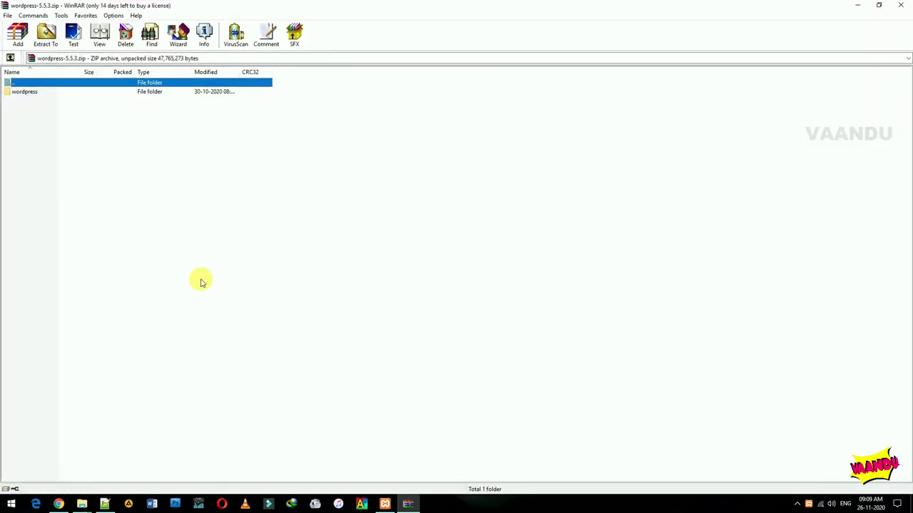
# - Extract the wordpress folder from the archive to the Desktop
pyautogui.click(48, 95)
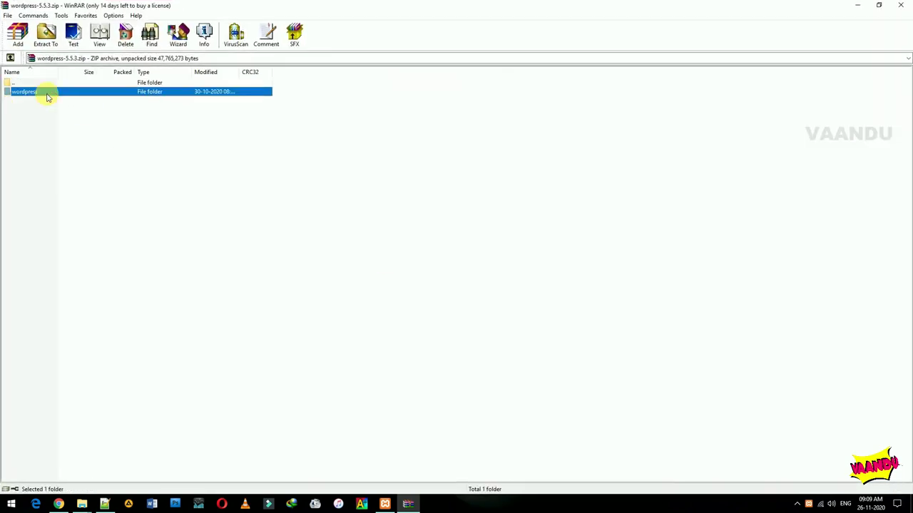
pyautogui.click(46, 36)
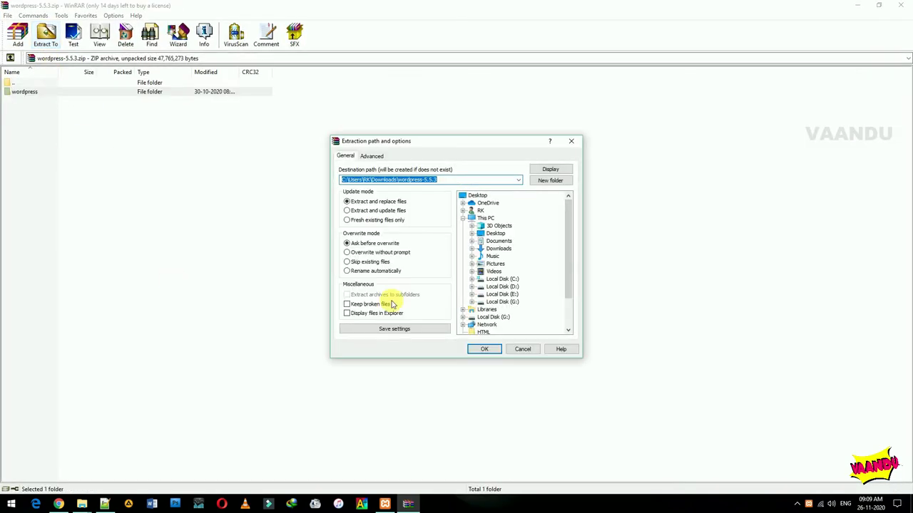
pyautogui.click(495, 233)
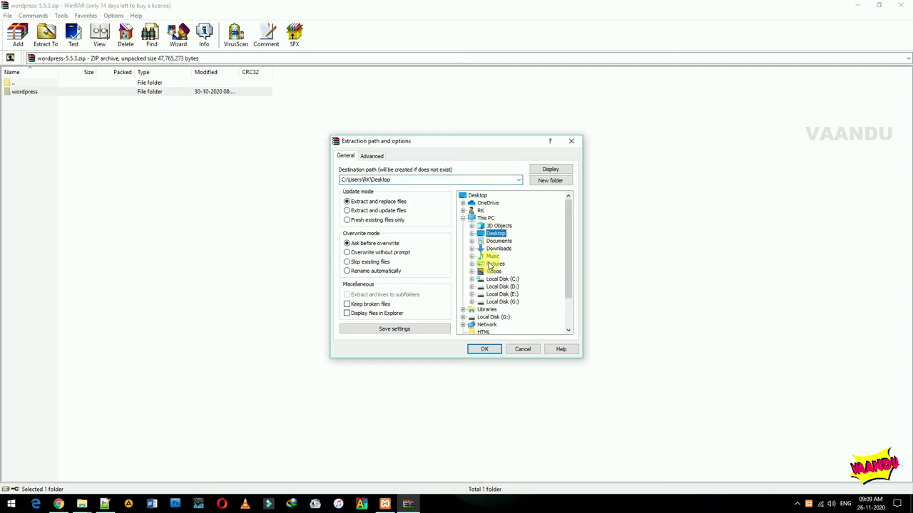
pyautogui.click(480, 350)
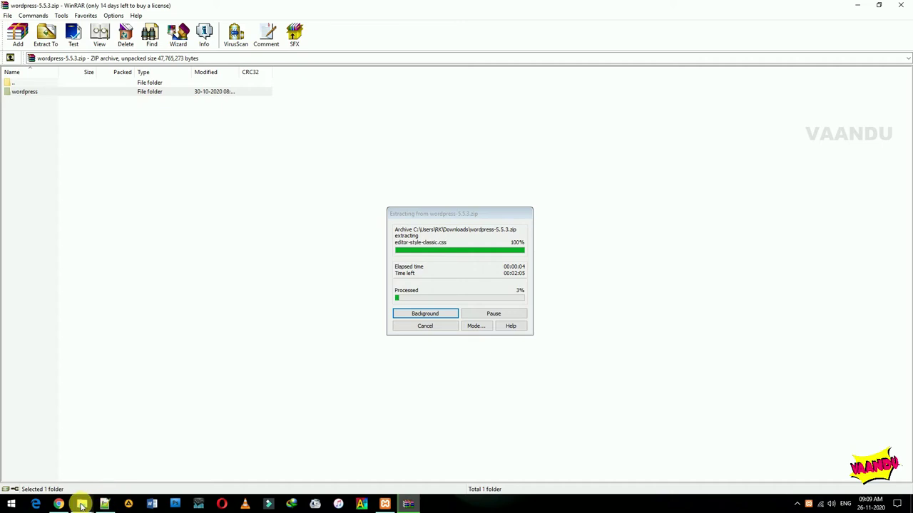
# - Switch to Notepad++ and add the line "extracted wordpress files copy to local disk c/program files or program files x86"
pyautogui.moveTo(104, 503)
pyautogui.click(121, 464)
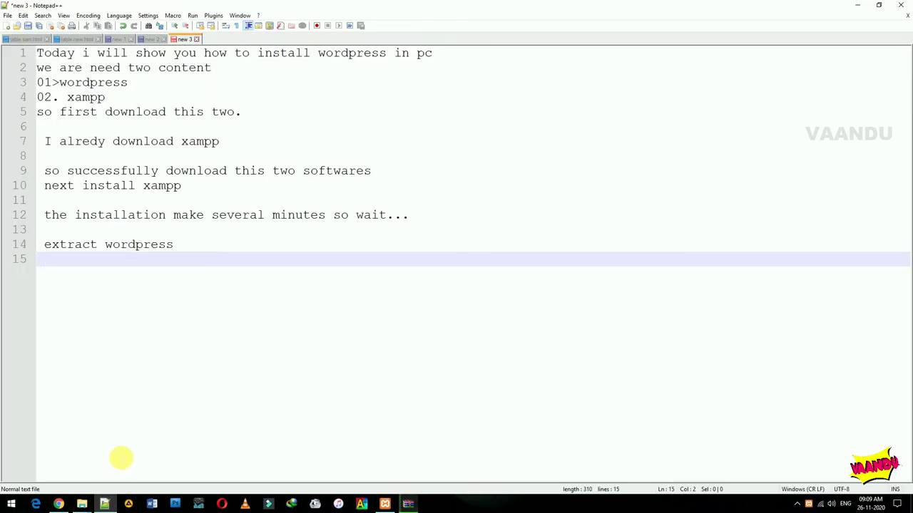
pyautogui.write('ex')
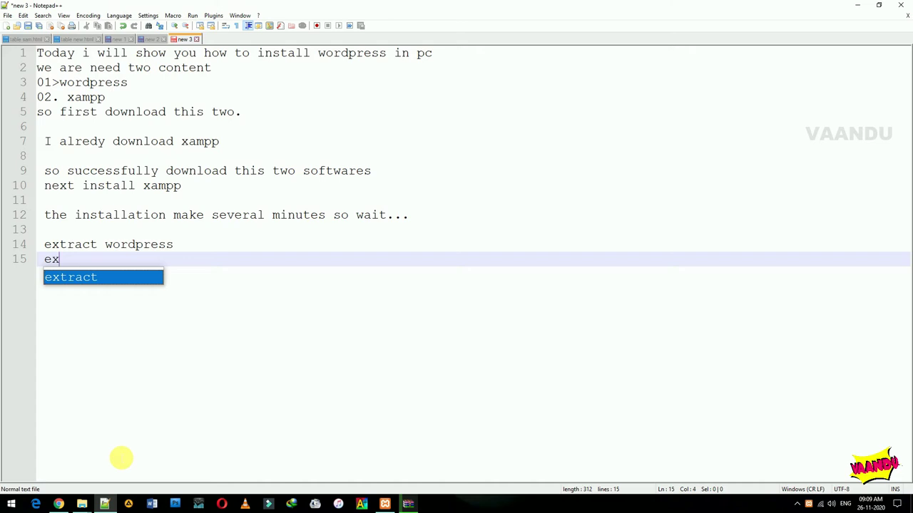
pyautogui.write('tracted wordpress files copy to')
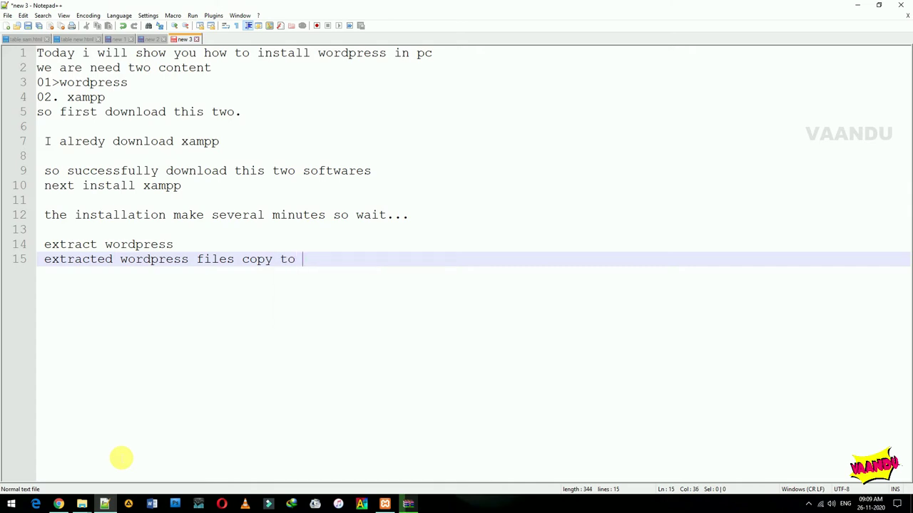
pyautogui.write(' lo')
pyautogui.press('BackSpace')
pyautogui.press('BackSpace')
pyautogui.write('loacl disk c/')
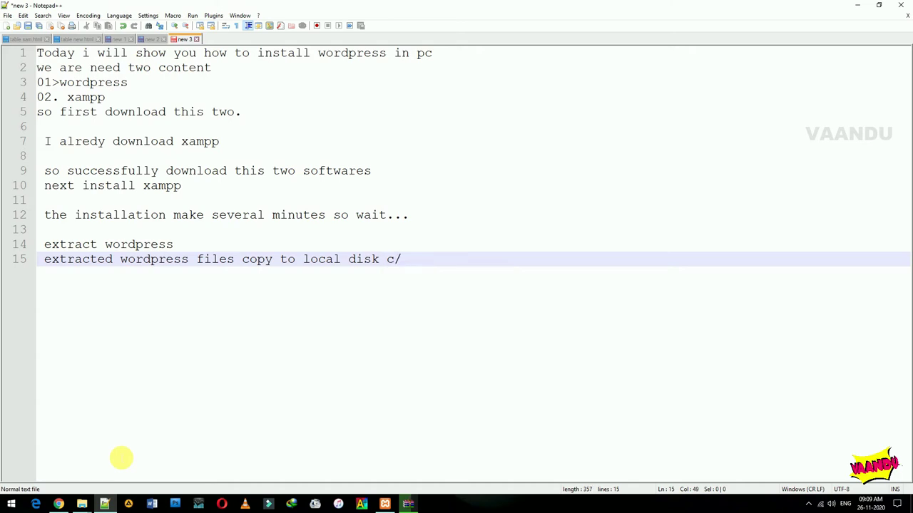
pyautogui.write('program files or p')
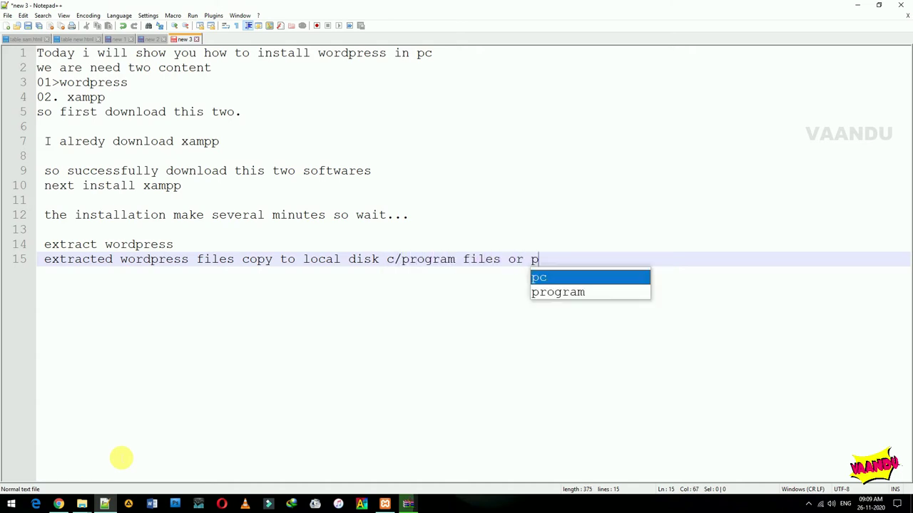
pyautogui.write('rogram files ')
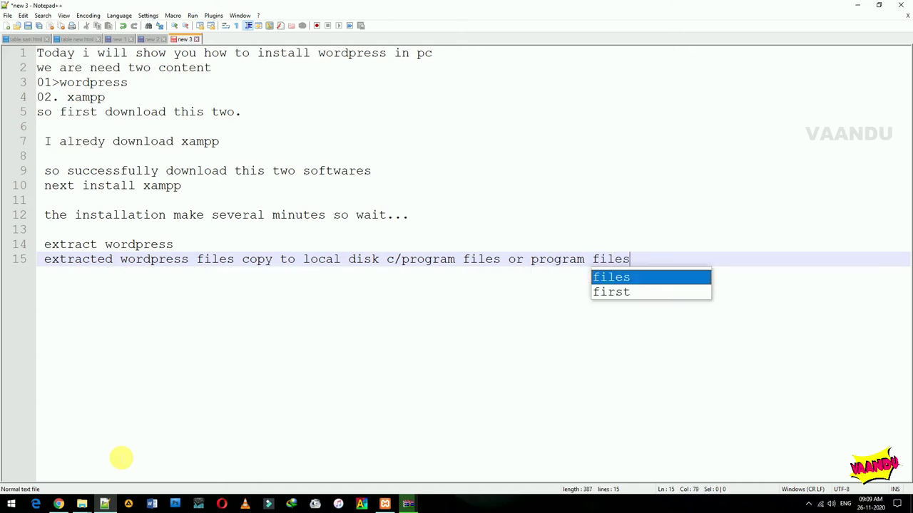
pyautogui.write('x86')
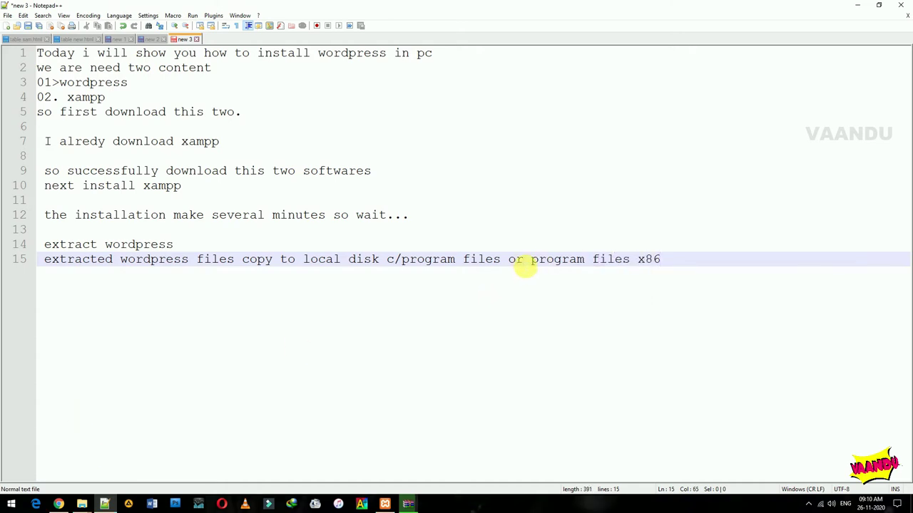
# - Put the "or" between the two folder names in parentheses and append "/ xampp/ htdocs" to the line
pyautogui.write(')')
pyautogui.click(509, 261)
pyautogui.write('(')
pyautogui.click(690, 272)
pyautogui.write('/ xam')
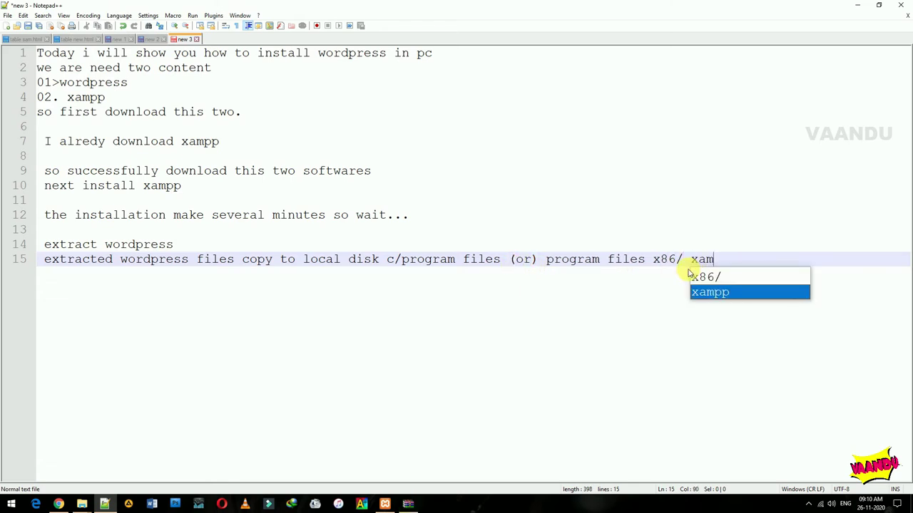
pyautogui.write('pp/ htdocs')
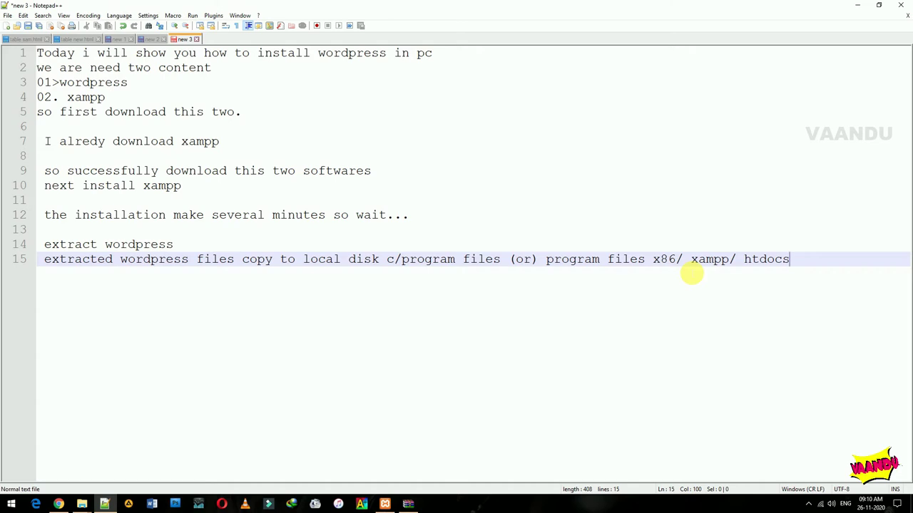
# - Move the path starting with "local disk c/" onto its own line, separated from "copy to" by a blank line
pyautogui.moveTo(305, 266); pyautogui.dragTo(800, 269)
pyautogui.click(797, 265)
pyautogui.keyDown('shift'); pyautogui.click(312, 263); pyautogui.keyUp('shift')
pyautogui.hotkey('ctrl', 'x')
pyautogui.press('Return')
pyautogui.press('Return')
pyautogui.hotkey('ctrl', 'v')
# - Add the line "paste this location" below the path after a blank line
pyautogui.press('Return')
pyautogui.press('Return')
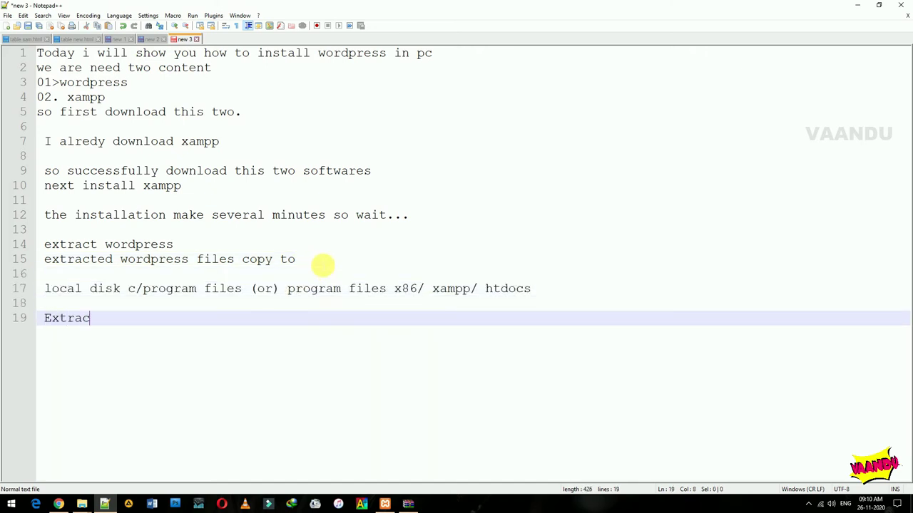
pyautogui.write('paste this locatio')
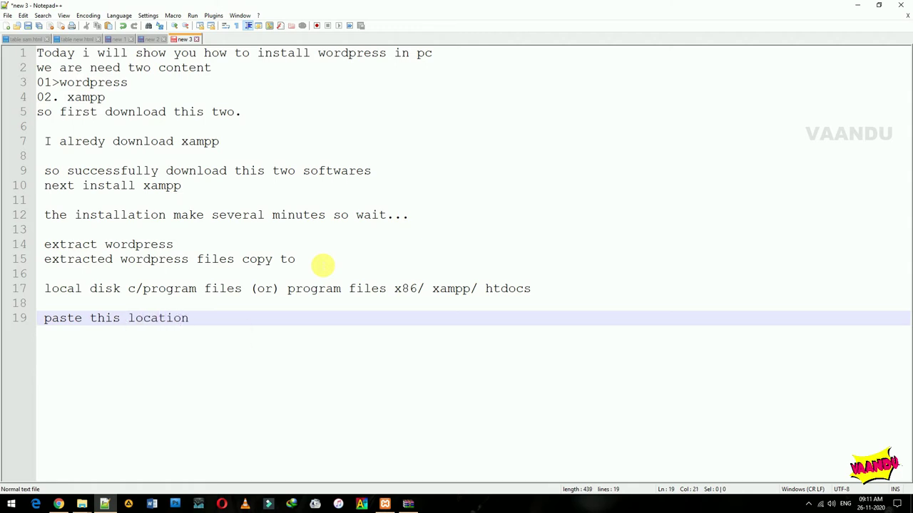
pyautogui.write('n')
# - Switch to WinRAR, close its window and show the desktop
pyautogui.click(409, 505)
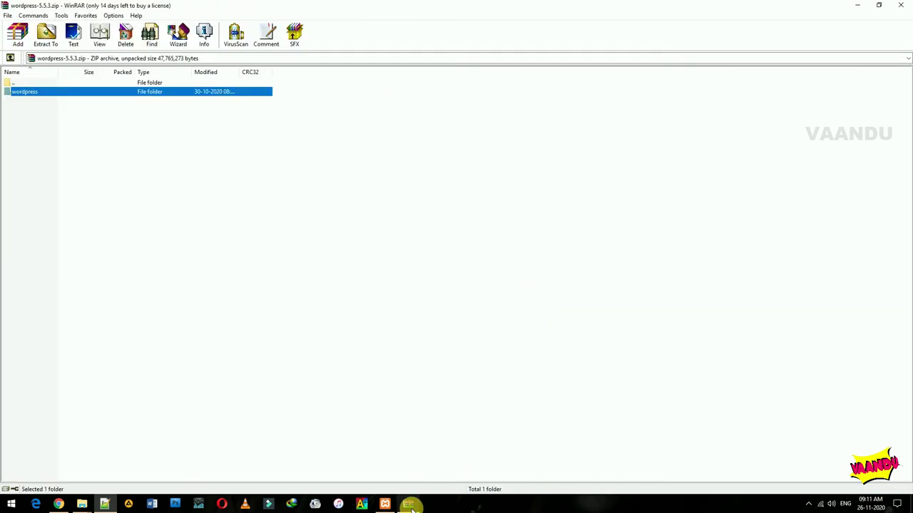
pyautogui.click(899, 6)
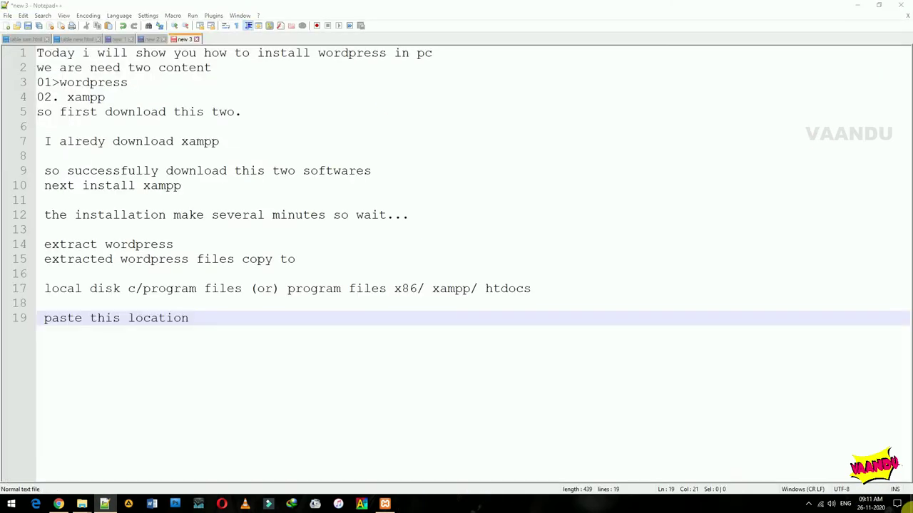
pyautogui.press('super+d')
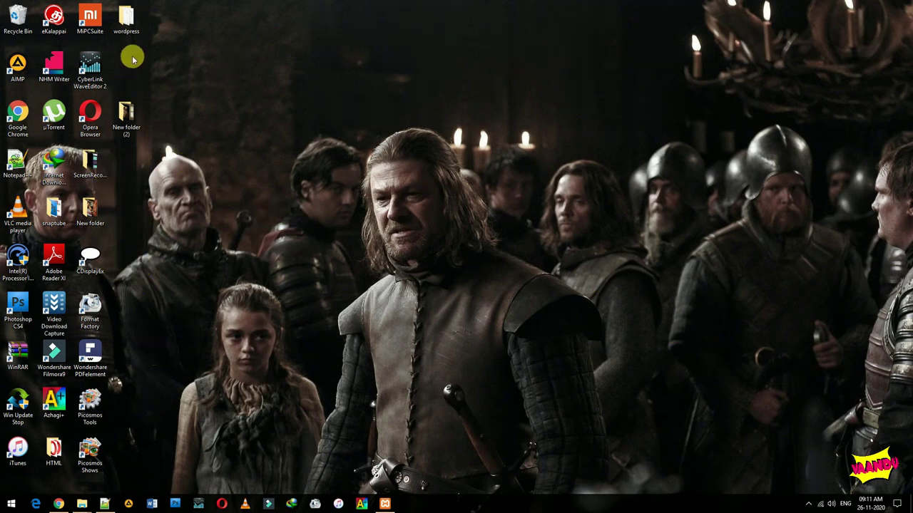
# - Move the extracted wordpress folder to an empty area of the desktop and copy the folder
pyautogui.moveTo(126, 18); pyautogui.dragTo(236, 118)
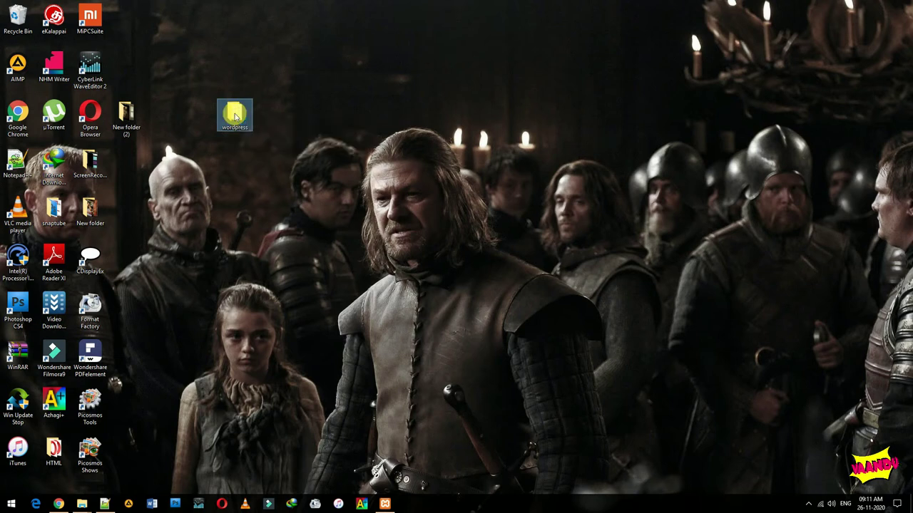
pyautogui.rightClick(235, 116)
pyautogui.click(259, 321)
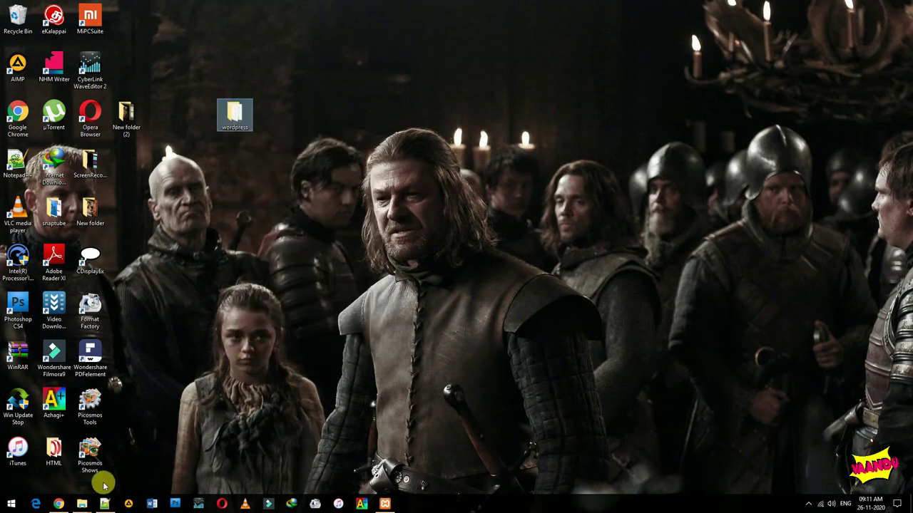
# - Switch to File Explorer and look for the xampp folder in Program Files (x86) and Program Files on Local Disk (C:)
pyautogui.click(84, 504)
pyautogui.click(92, 477)
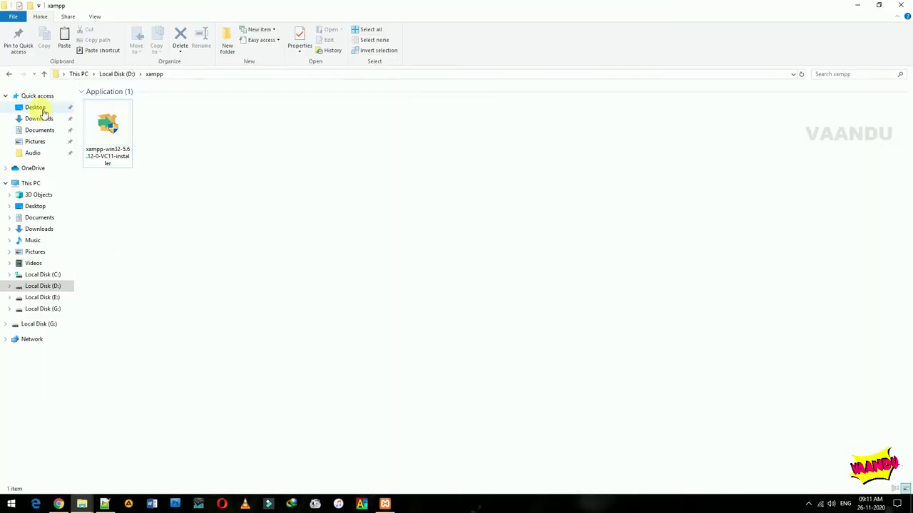
pyautogui.click(50, 275)
pyautogui.doubleClick(308, 120)
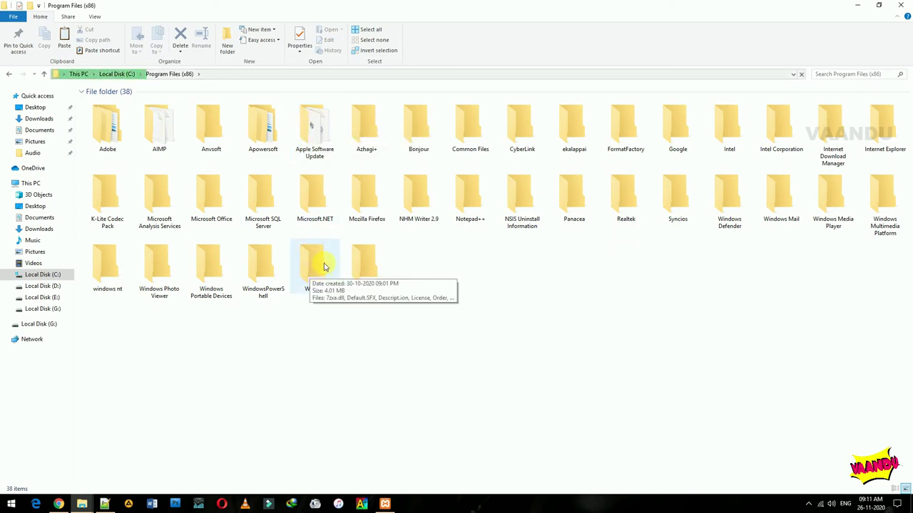
pyautogui.click(319, 185)
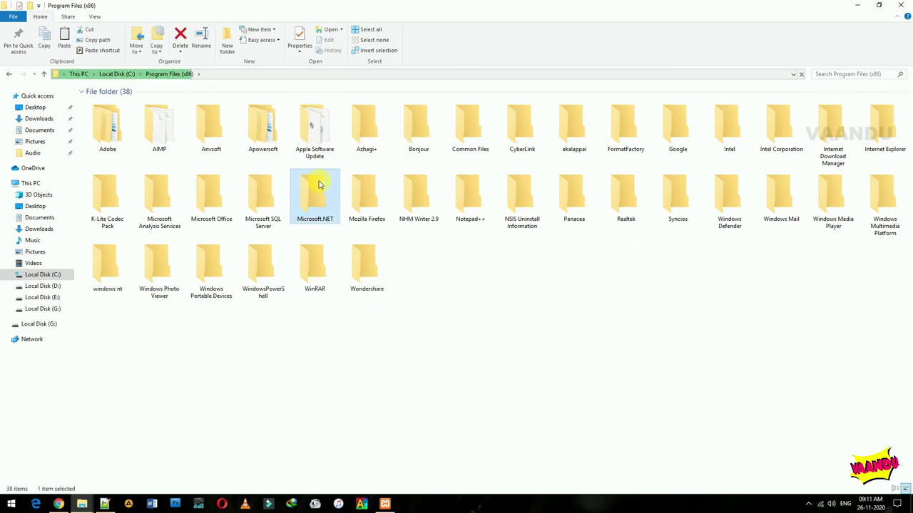
pyautogui.click(9, 74)
pyautogui.doubleClick(282, 135)
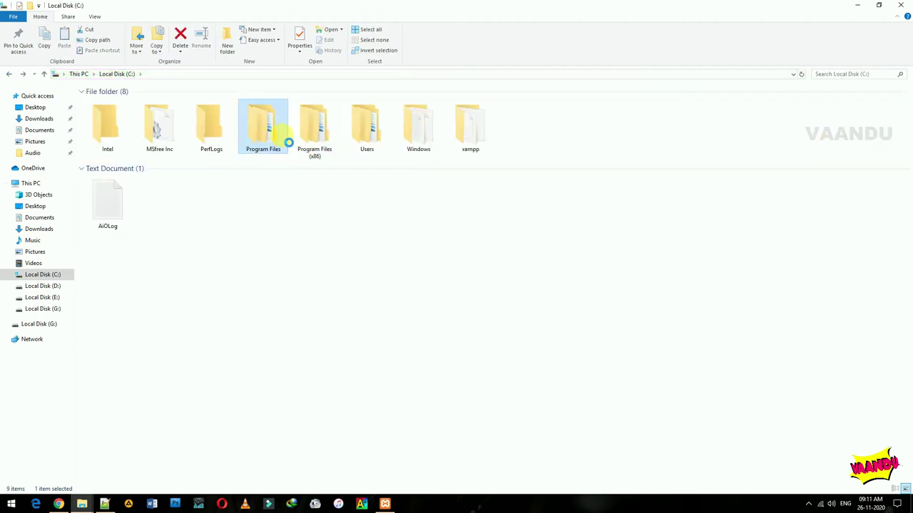
pyautogui.click(282, 137)
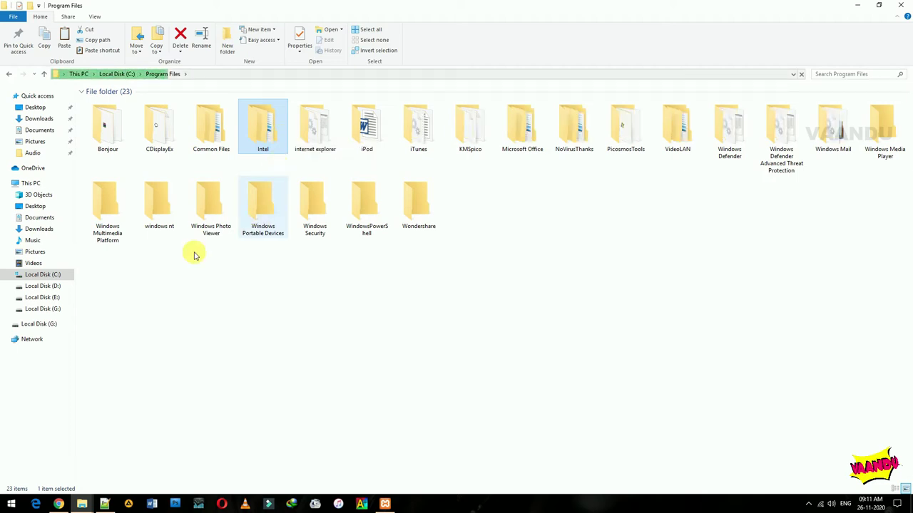
# - Go back to the root of Local Disk (C:) and select the xampp folder
pyautogui.click(57, 286)
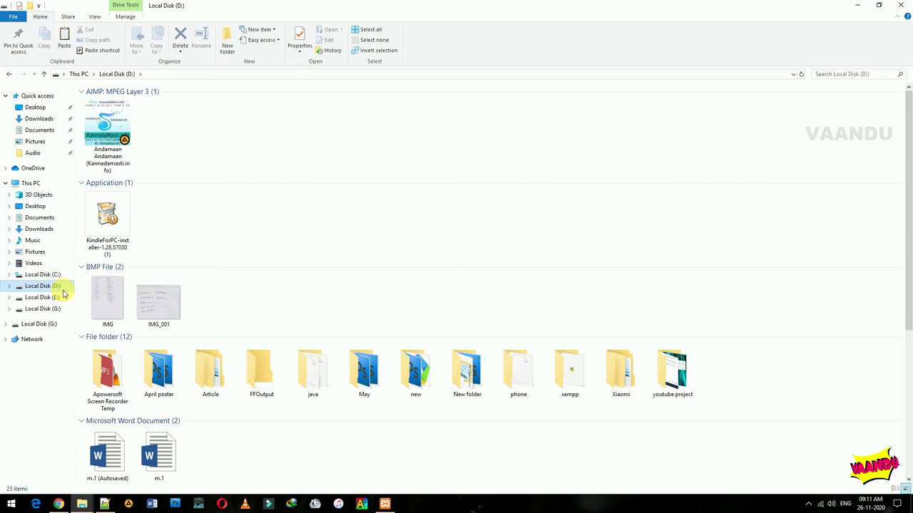
pyautogui.click(63, 275)
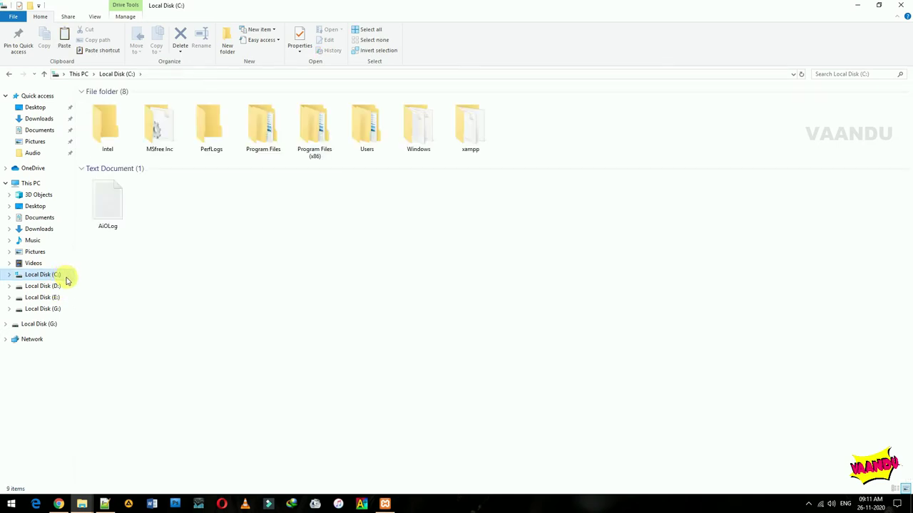
pyautogui.click(490, 143)
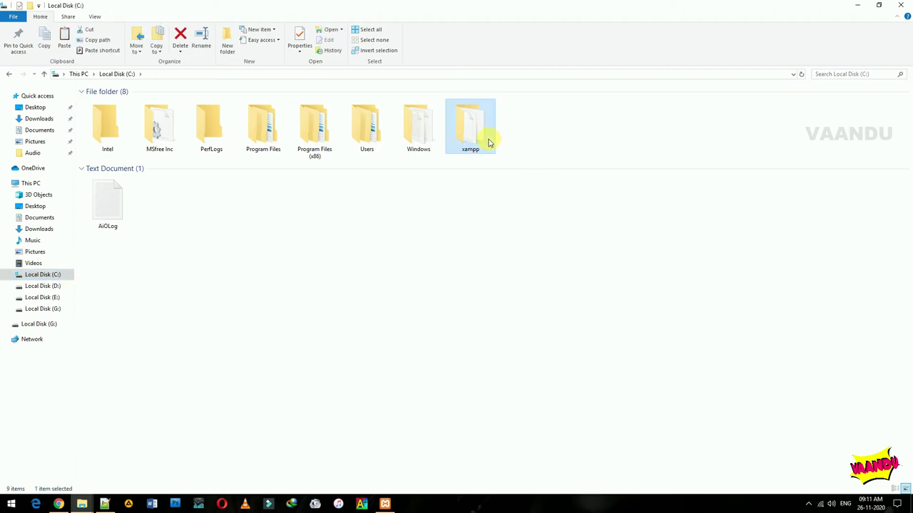
# - Switch to Notepad++ and add the note "Sometimes this folder show on local disk c" below a blank line at the end
pyautogui.click(105, 504)
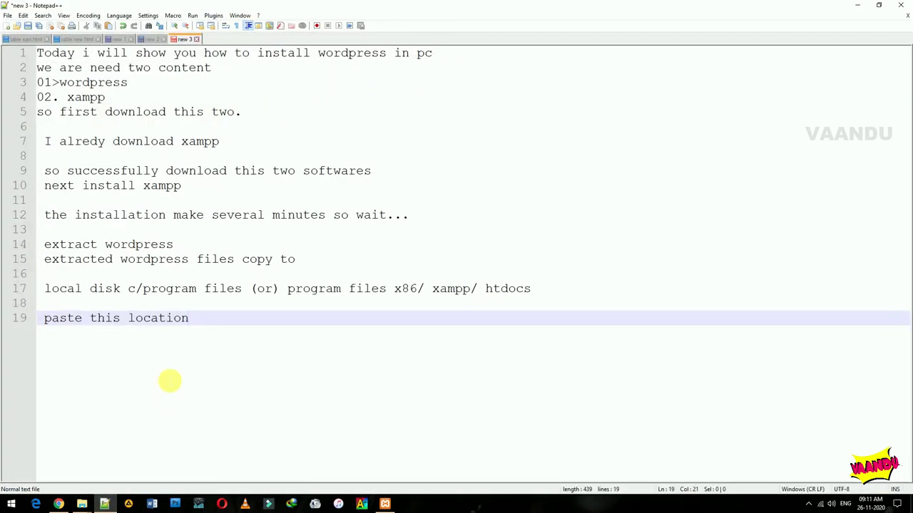
pyautogui.press('Return')
pyautogui.press('Return')
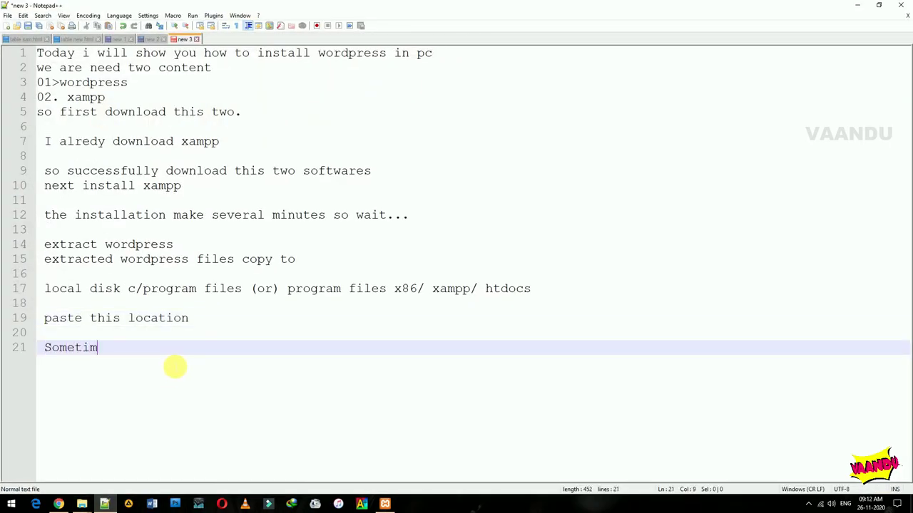
pyautogui.write('Sometimes this ')
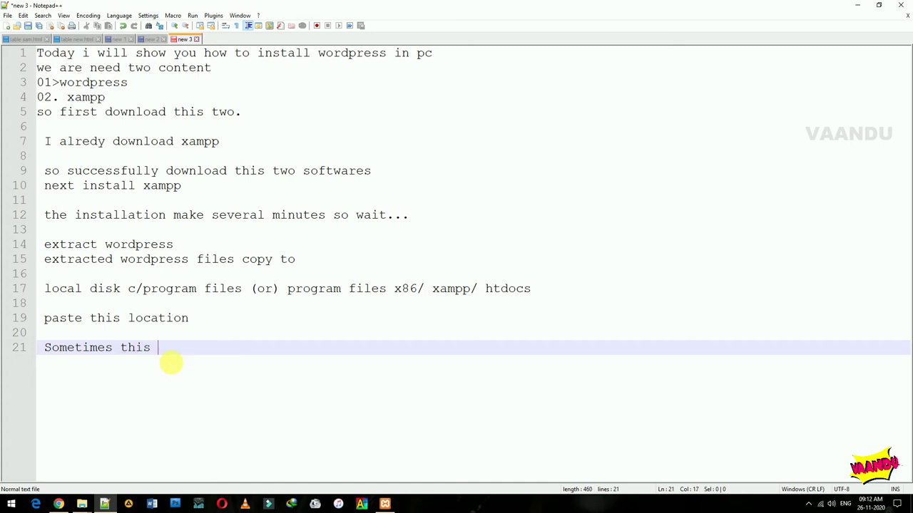
pyautogui.write('fo;l')
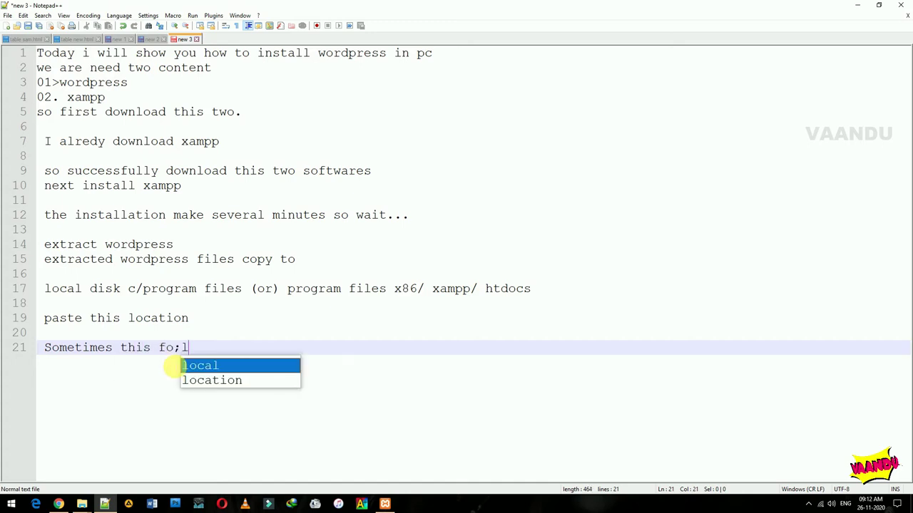
pyautogui.press('BackSpace')
pyautogui.press('BackSpace')
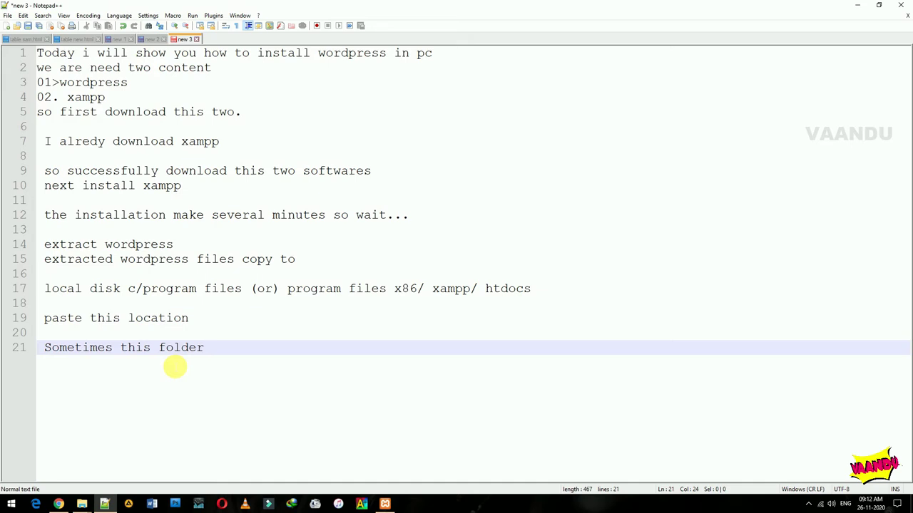
pyautogui.write('lder sho')
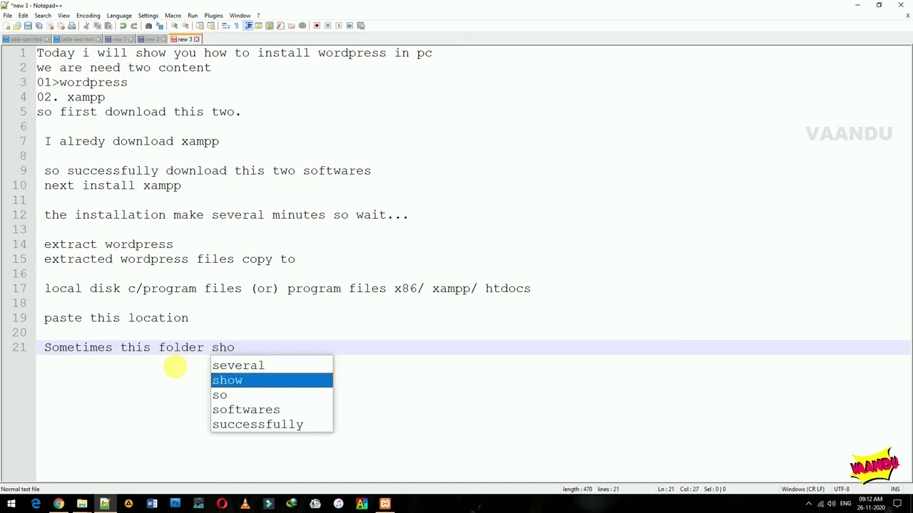
pyautogui.write('w o')
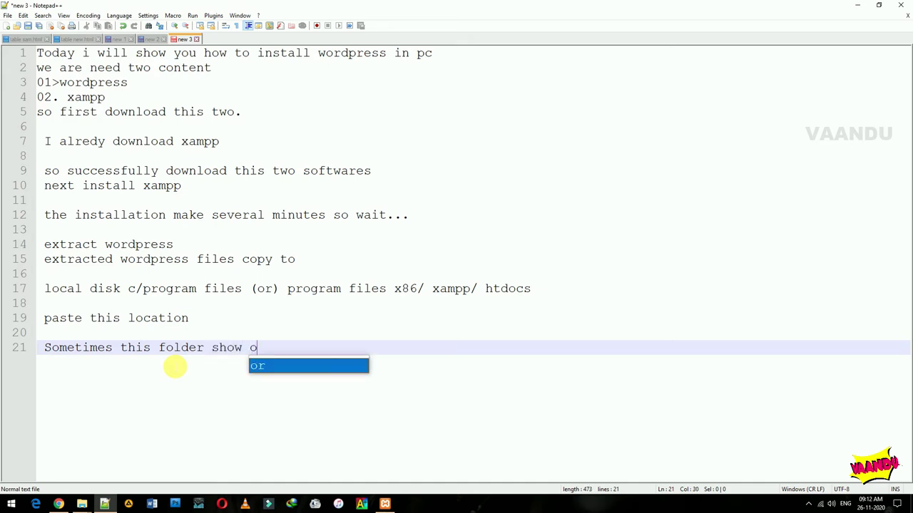
pyautogui.write('n local ')
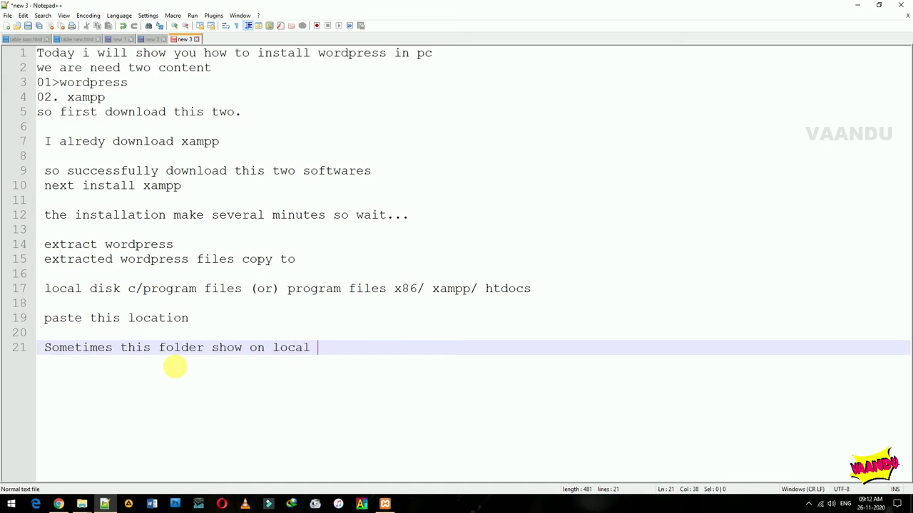
pyautogui.write('disk c')
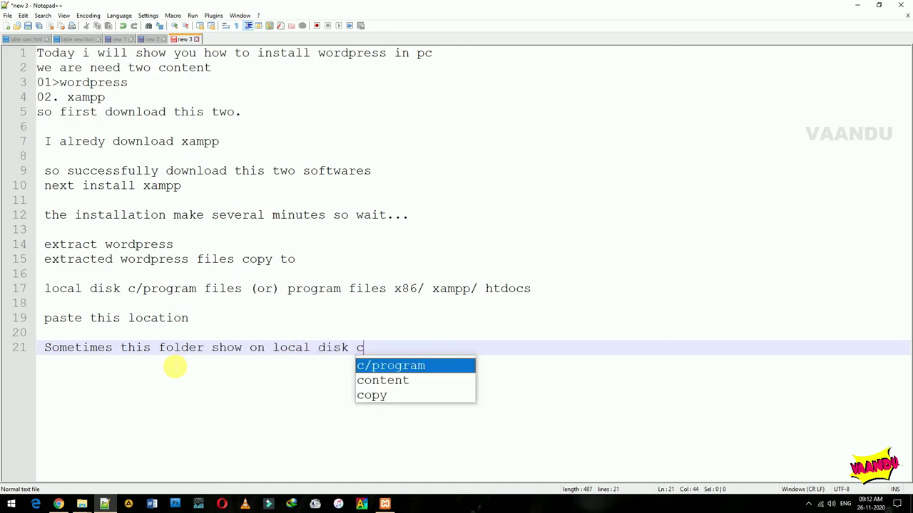
# - Switch to File Explorer, open the htdocs folder inside xampp and paste the copied wordpress folder there
pyautogui.click(84, 504)
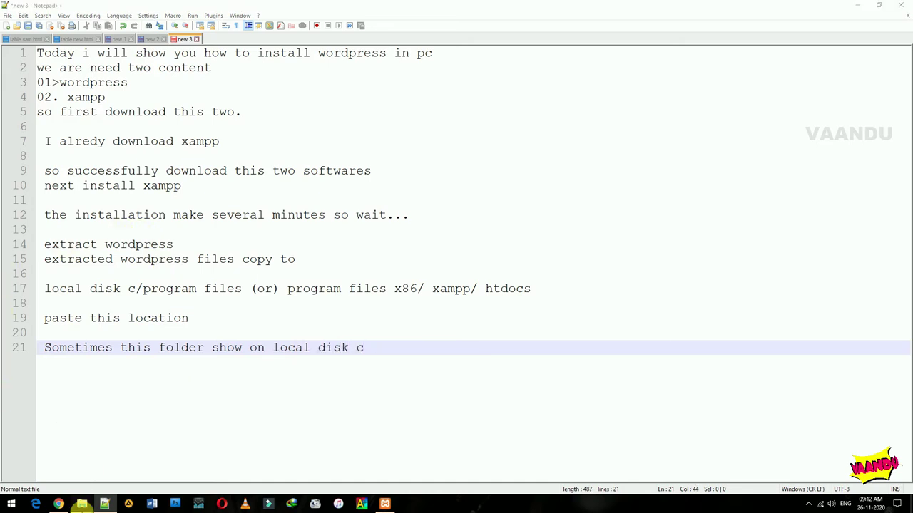
pyautogui.click(92, 452)
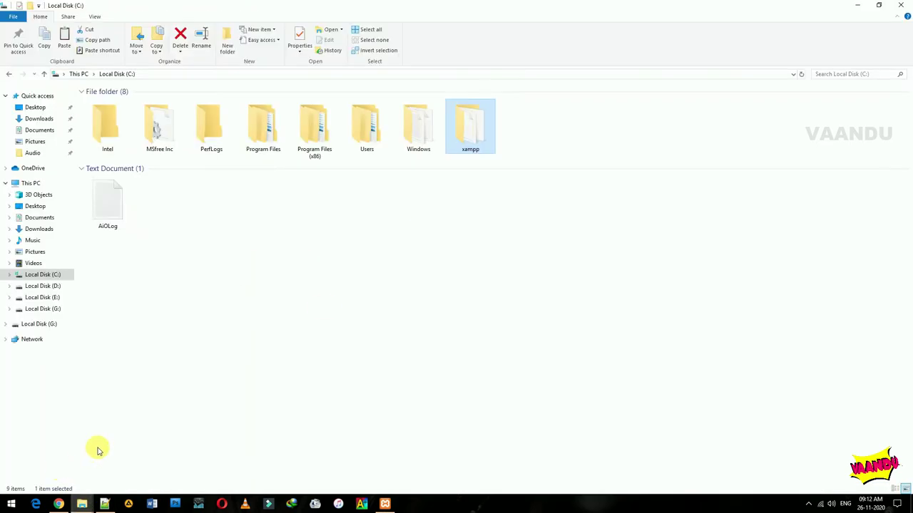
pyautogui.doubleClick(482, 140)
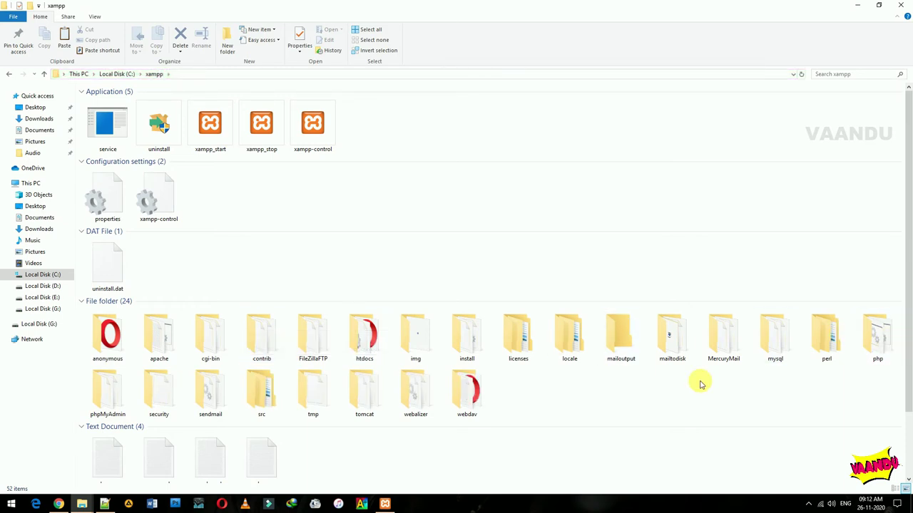
pyautogui.click(457, 358)
pyautogui.press('Left')
pyautogui.press('Left')
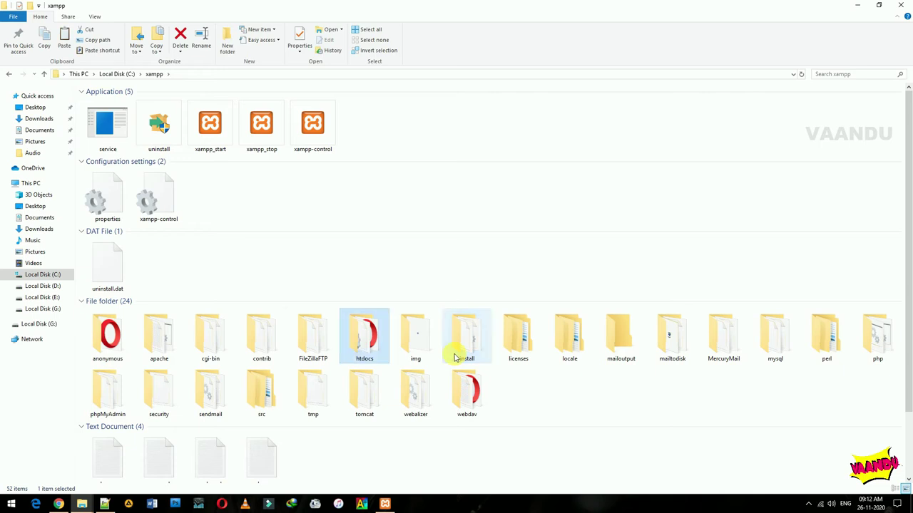
pyautogui.press('Return')
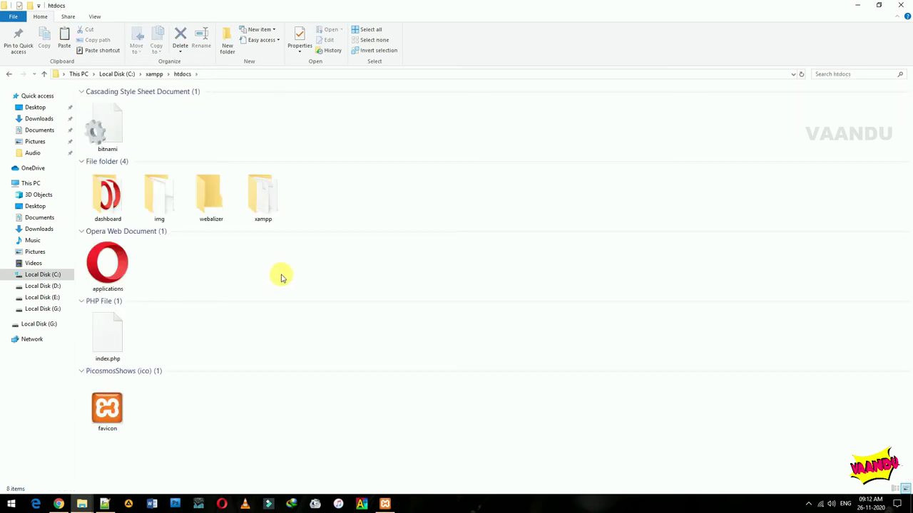
pyautogui.hotkey('ctrl', 'v')
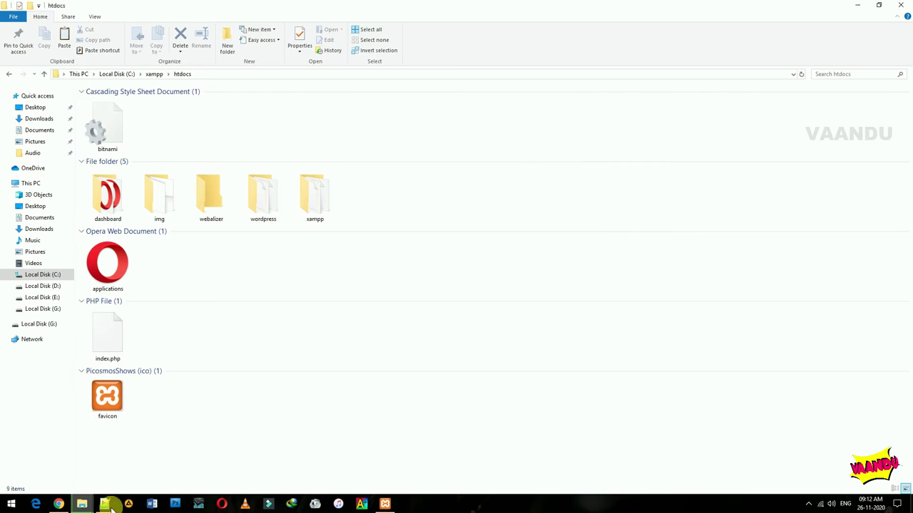
# - Switch to Notepad++ and add the note "next go to xampp settings and start my sql and apache" below a blank line
pyautogui.moveTo(62, 506)
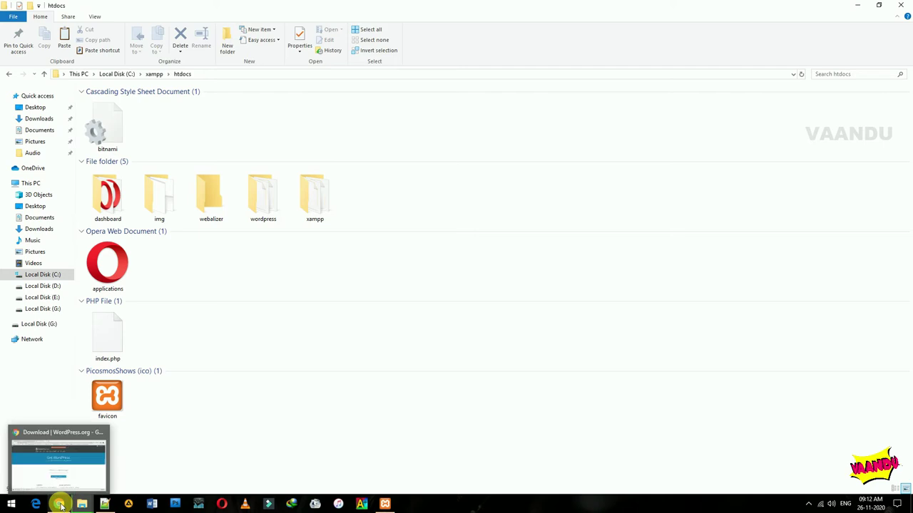
pyautogui.click(104, 504)
pyautogui.press('Return')
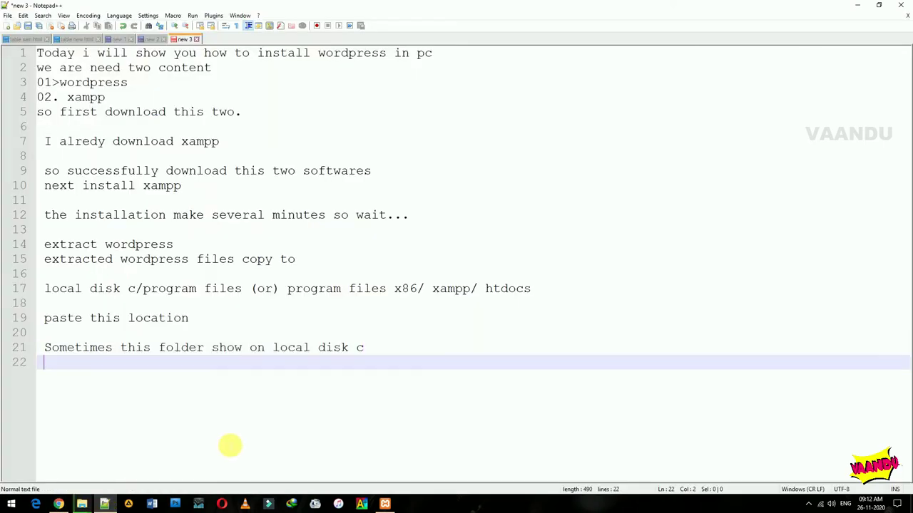
pyautogui.press('Return')
pyautogui.write('/')
pyautogui.press('BackSpace')
pyautogui.write('n')
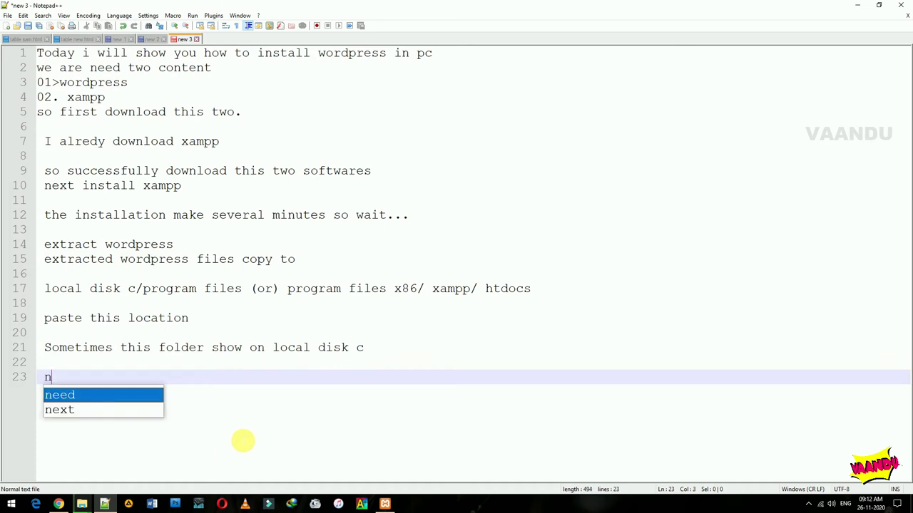
pyautogui.write('ext go to wordpr')
pyautogui.press('BackSpace')
pyautogui.press('BackSpace')
pyautogui.press('BackSpace')
pyautogui.press('BackSpace')
pyautogui.press('BackSpace')
pyautogui.press('BackSpace')
pyautogui.write('xampp ')
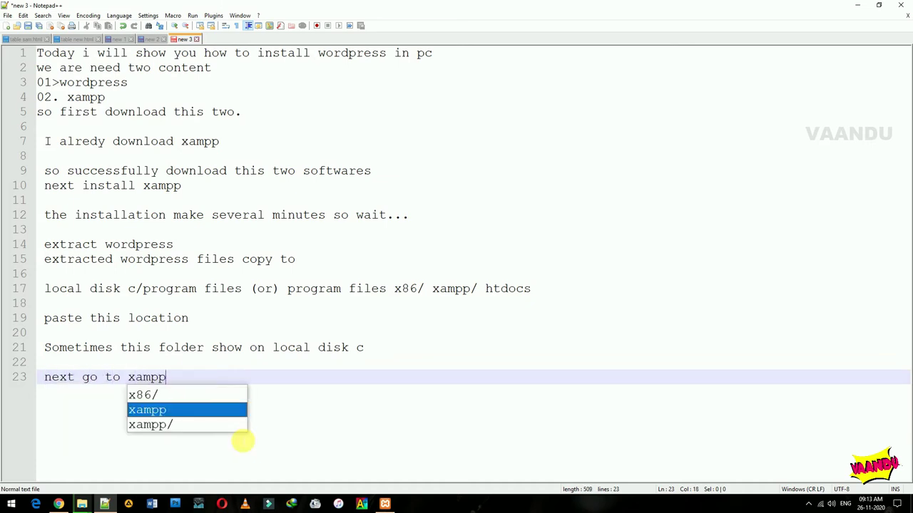
pyautogui.write('setting')
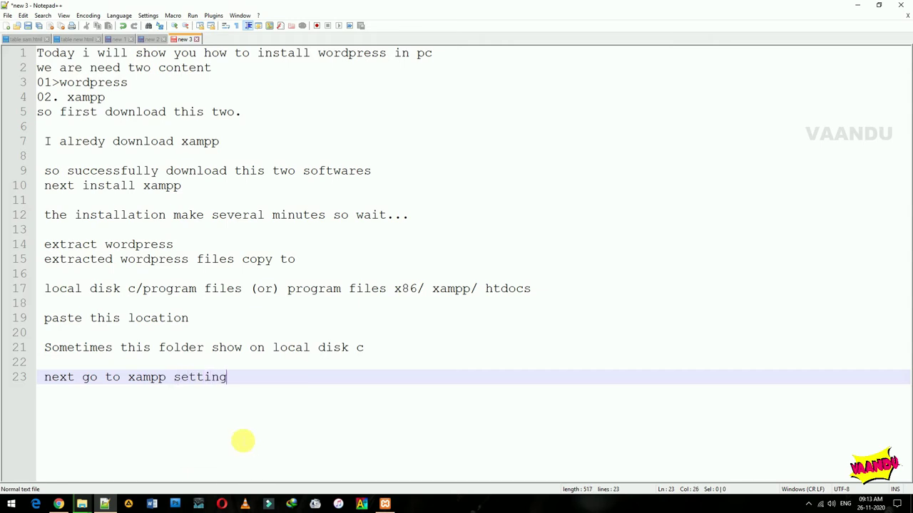
pyautogui.write('s and a')
pyautogui.press('BackSpace')
pyautogui.write('start ')
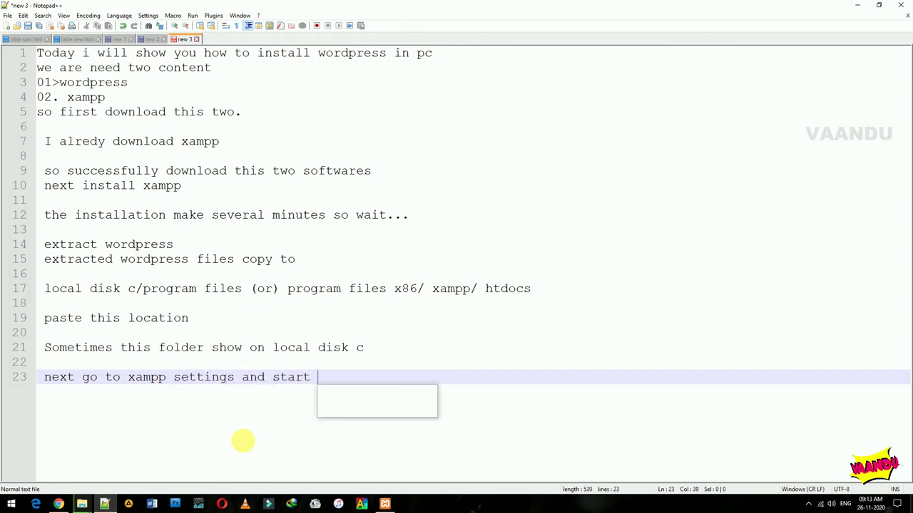
pyautogui.write('my sql and')
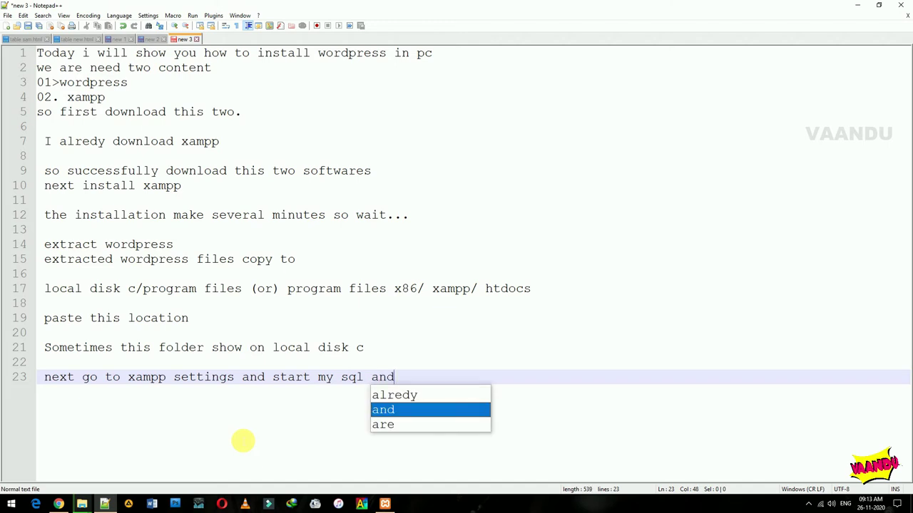
pyautogui.write(' apache')
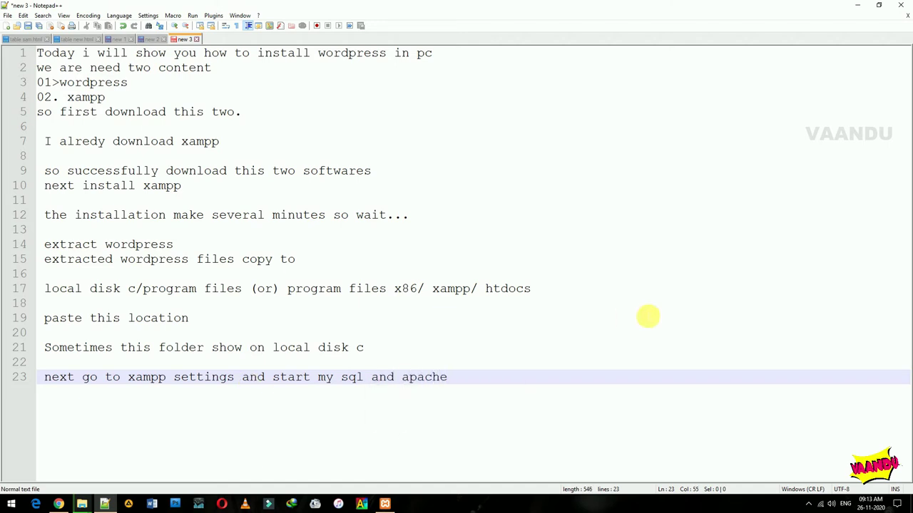
# - Switch to the XAMPP Control Panel, start the MySQL and Apache modules, and minimize the panel
pyautogui.click(859, 5)
pyautogui.click(386, 505)
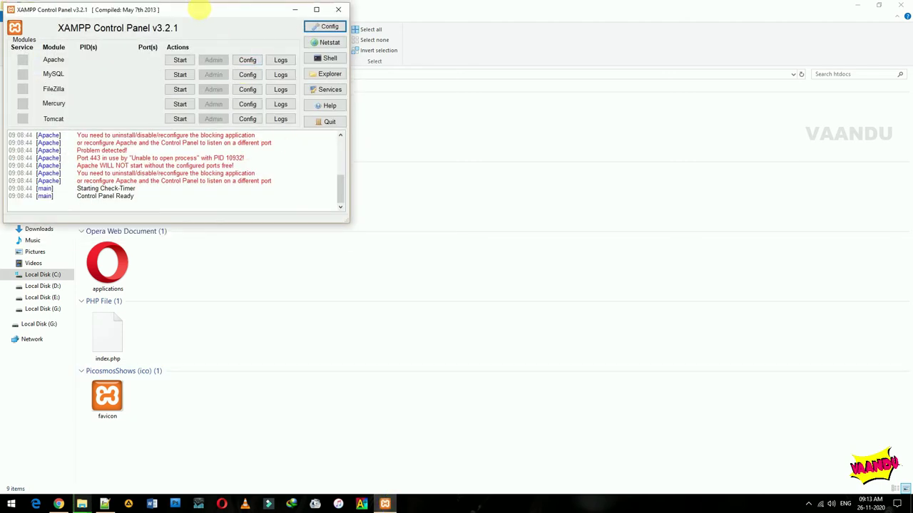
pyautogui.moveTo(199, 9); pyautogui.dragTo(394, 76)
pyautogui.click(374, 129)
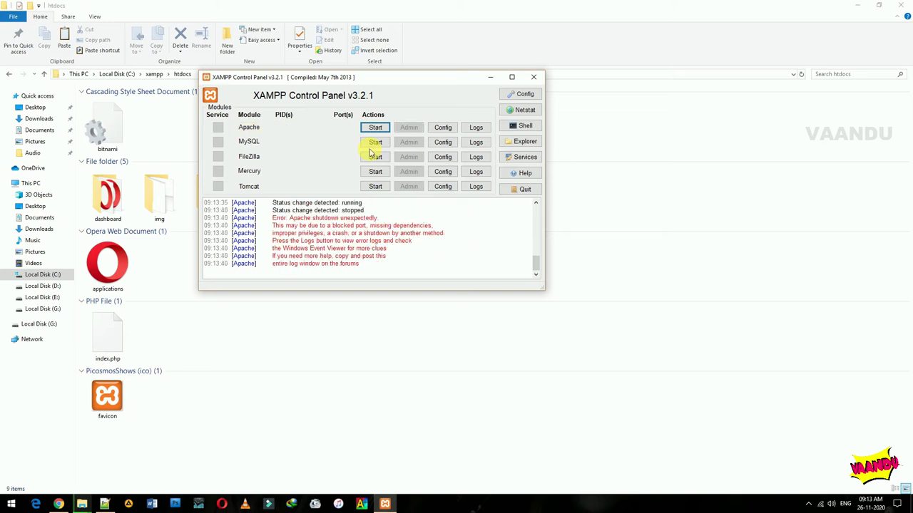
pyautogui.click(371, 144)
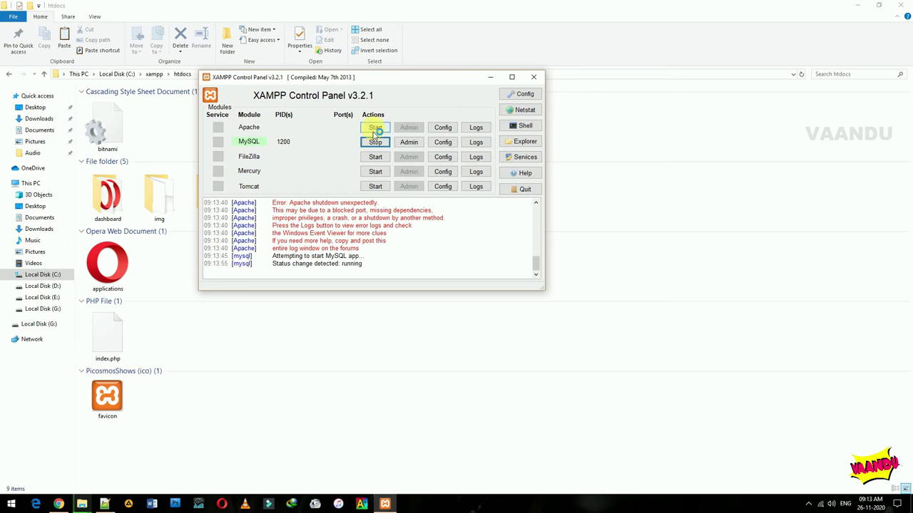
pyautogui.click(375, 132)
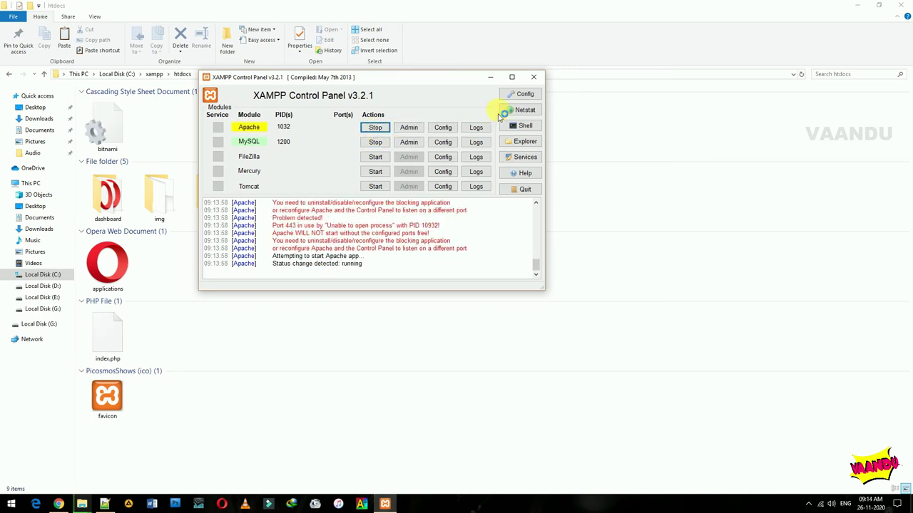
pyautogui.click(490, 79)
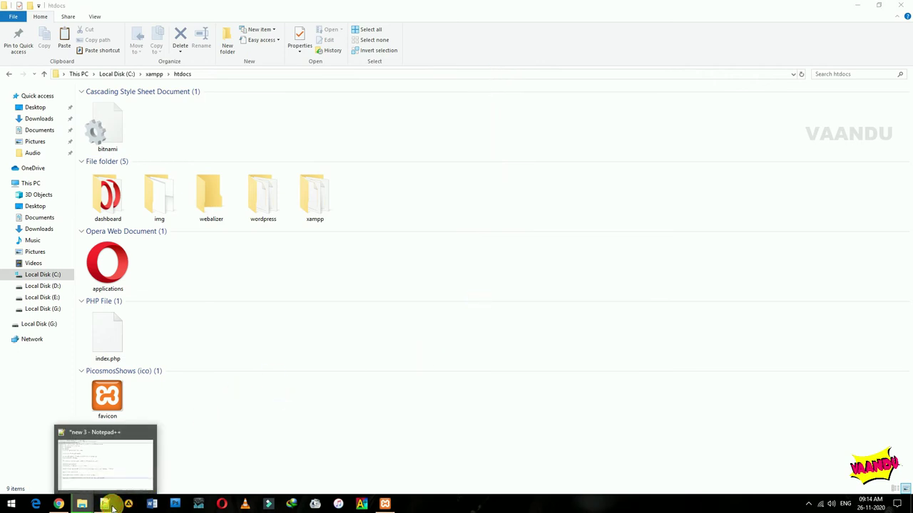
# - Switch to Notepad++ and add the note "the wordpress folder once finish the copying now go to the browser" below a blank line
pyautogui.click(112, 508)
pyautogui.press('Return')
pyautogui.press('Return')
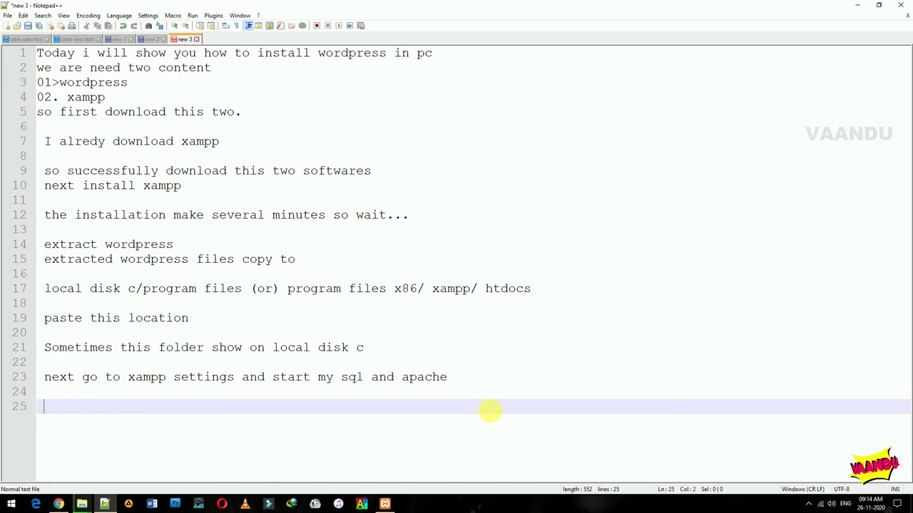
pyautogui.moveTo(82, 504)
pyautogui.click(236, 475)
pyautogui.click(192, 434)
pyautogui.write('the')
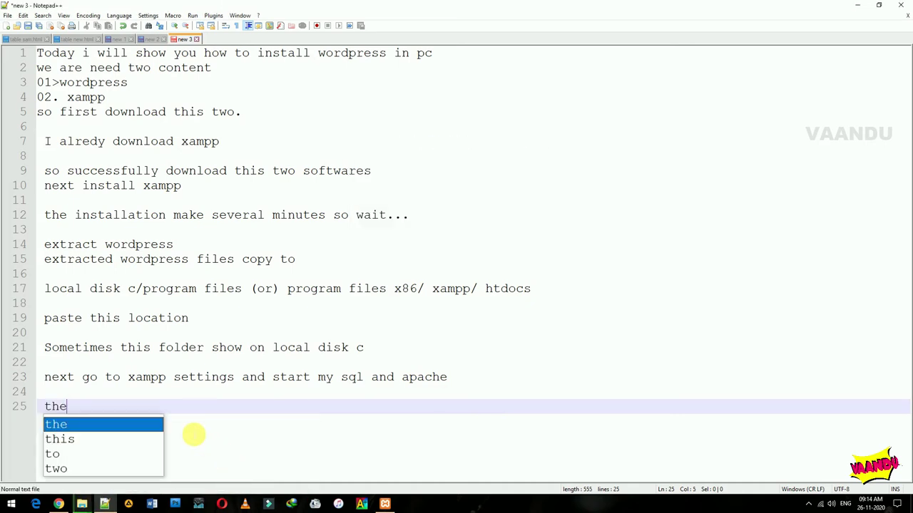
pyautogui.write(' wordpress ')
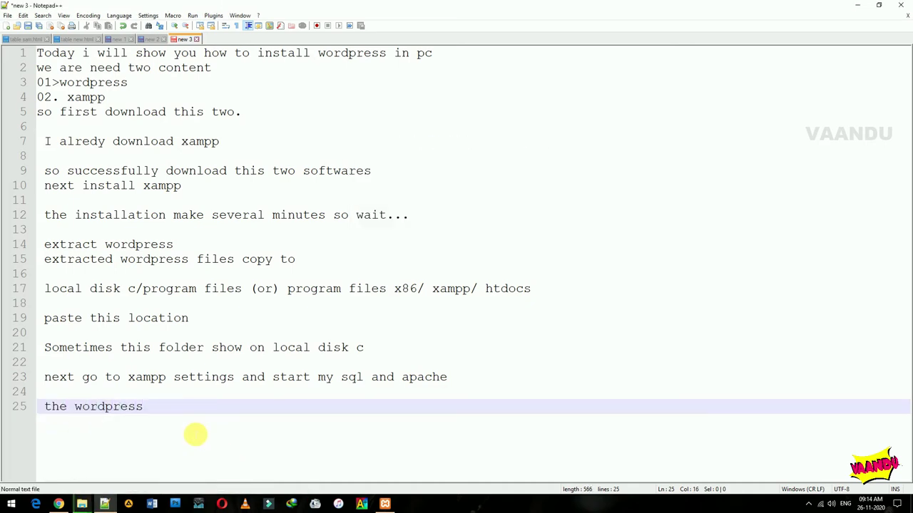
pyautogui.write('folder')
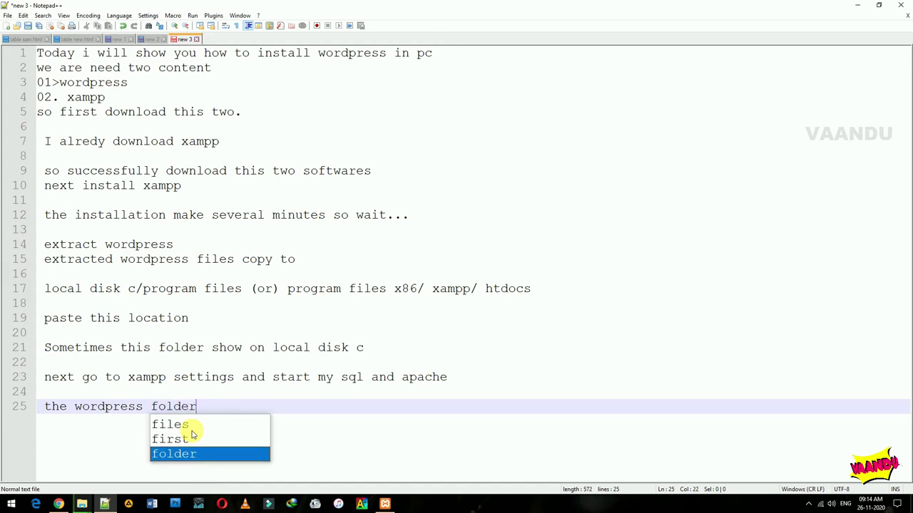
pyautogui.write(' once finish the copying')
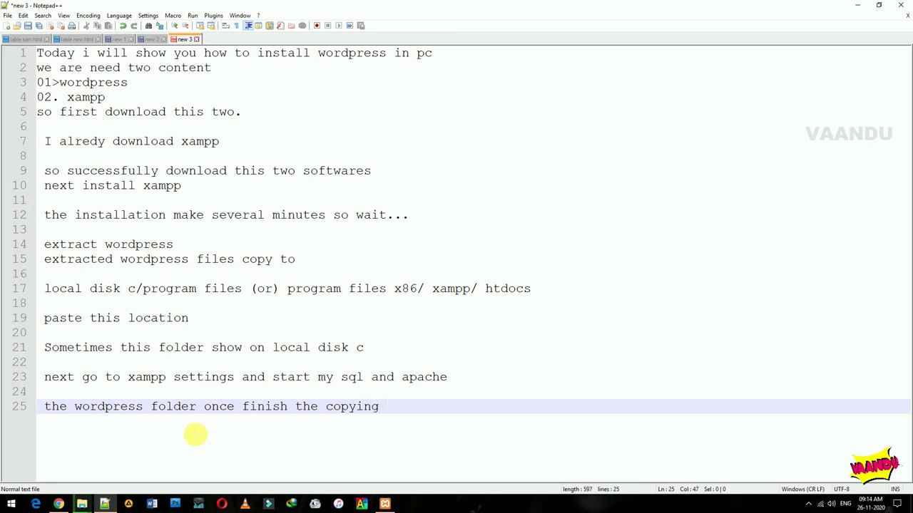
pyautogui.write(' now go ti')
pyautogui.press('Insert')
pyautogui.write('the browser')
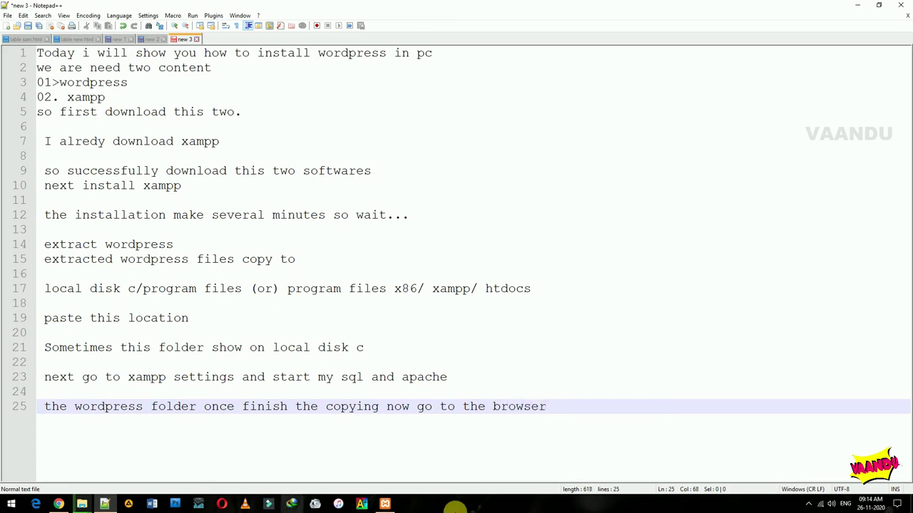
pyautogui.click(809, 502)
pyautogui.rightClick(836, 465)
pyautogui.click(769, 356)
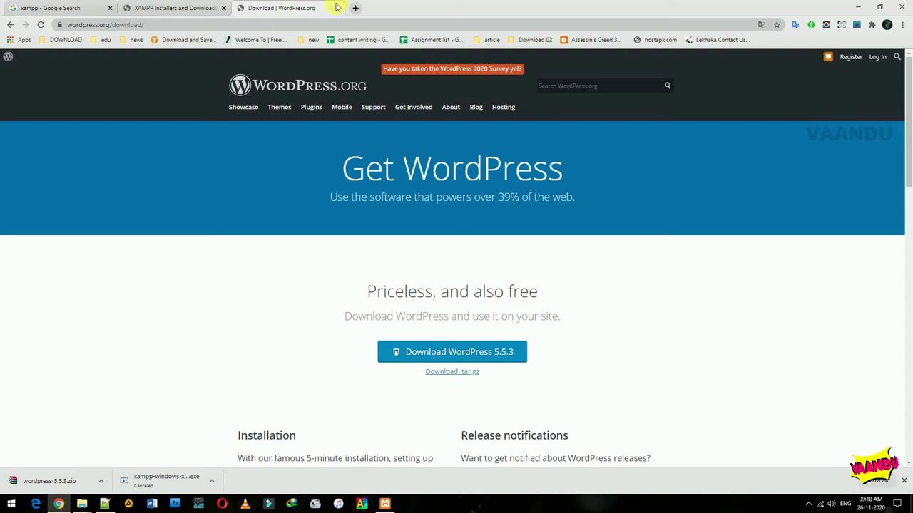
# - Open a new browser tab, switch to Notepad++ and add the note "And type localhost/phpmyadmin" on the next line
pyautogui.click(355, 8)
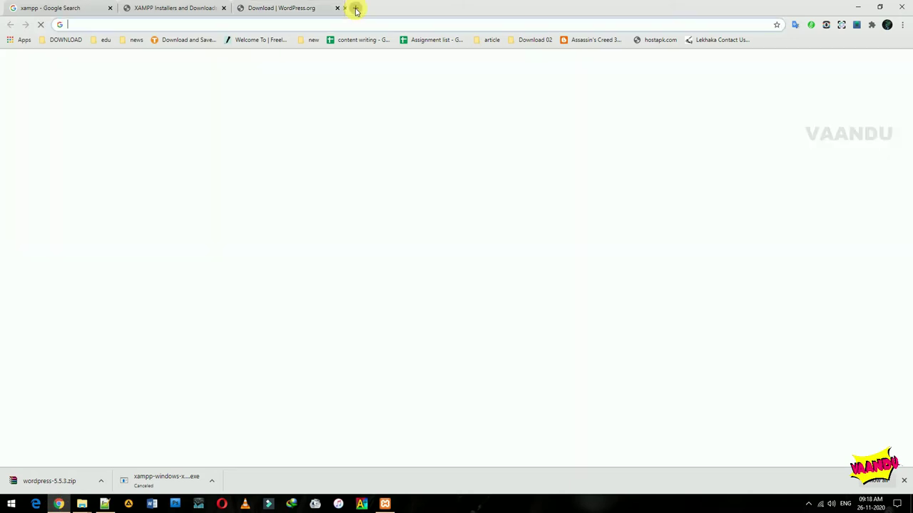
pyautogui.click(104, 504)
pyautogui.press('Return')
pyautogui.write('And t')
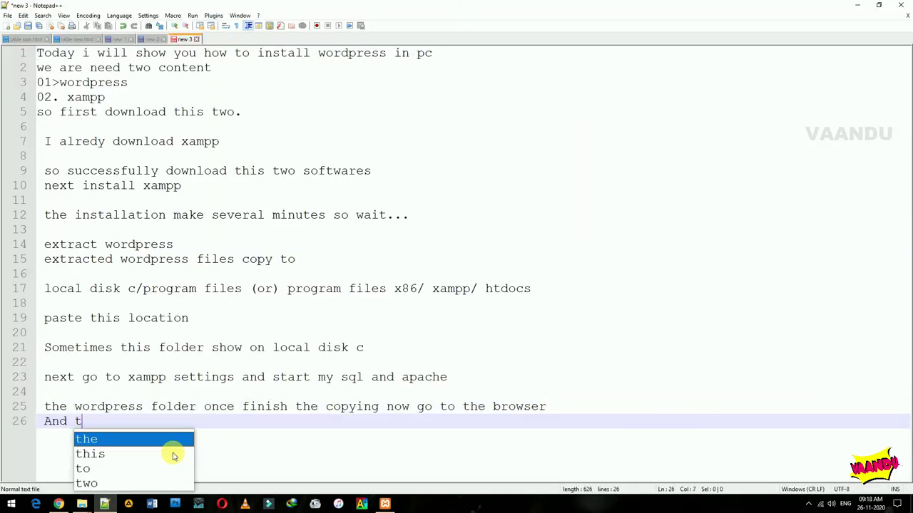
pyautogui.write('ype lo')
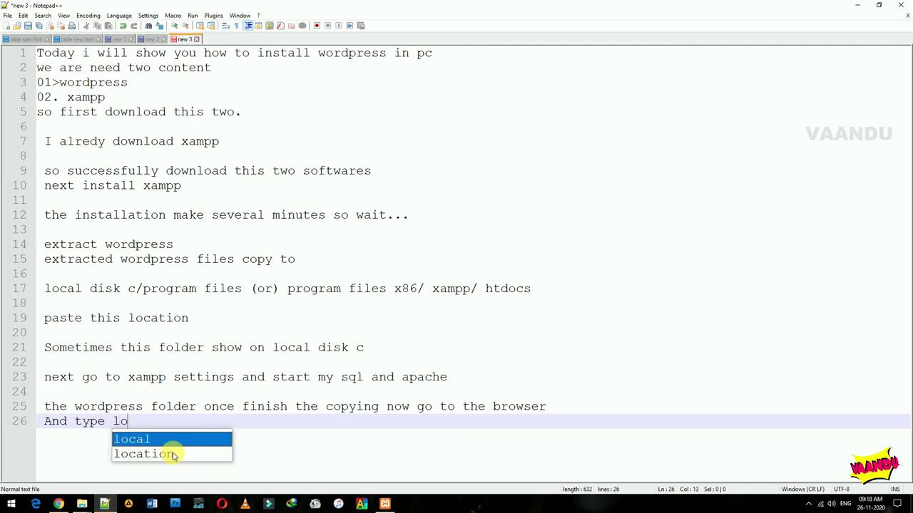
pyautogui.write('calhost')
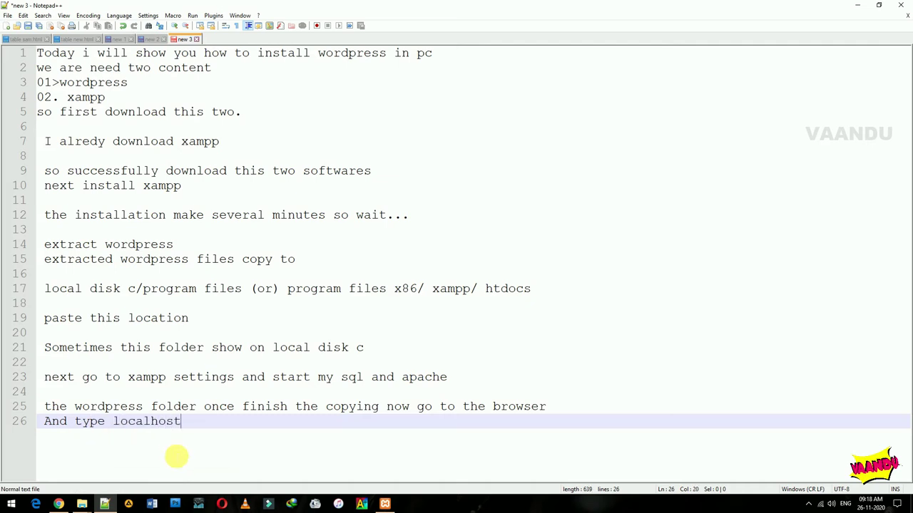
pyautogui.write('/phpmyadmin')
pyautogui.press('Return')
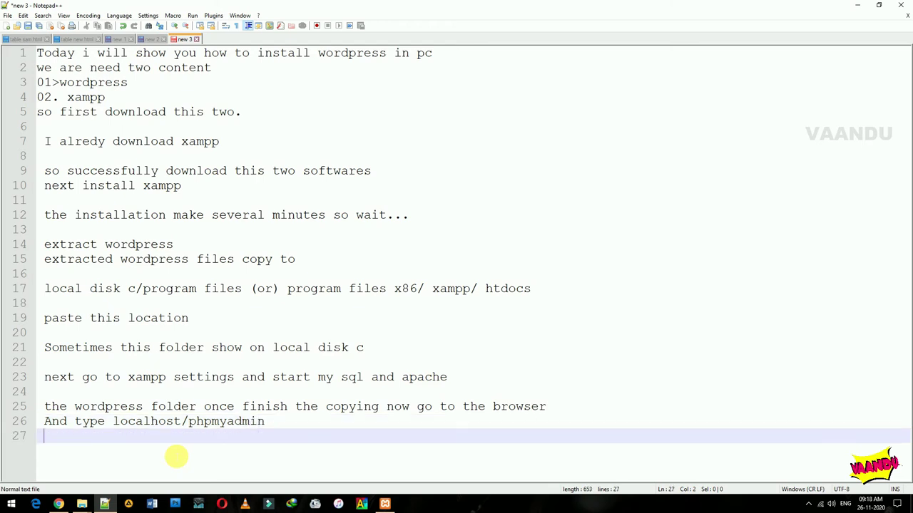
# - Copy localhost/phpmyadmin from the note, switch to Chrome and open that address in the new tab
pyautogui.moveTo(269, 423); pyautogui.dragTo(117, 423)
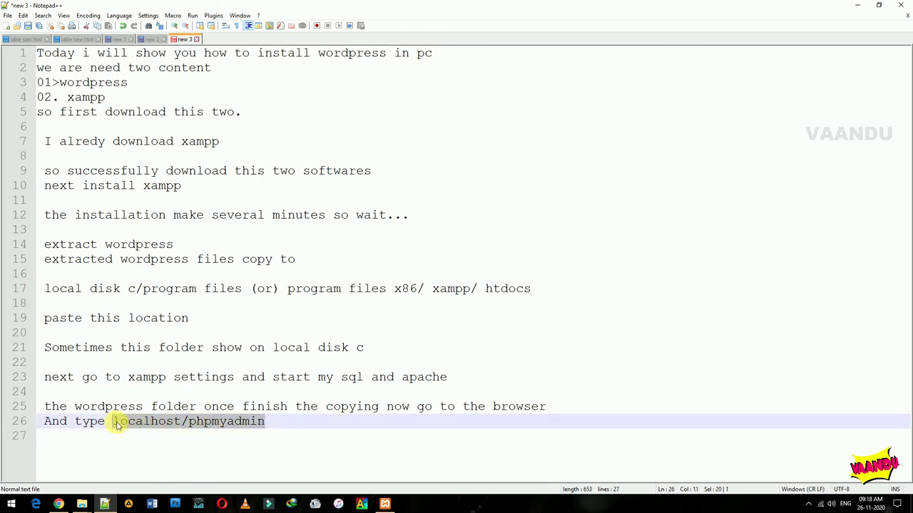
pyautogui.click(112, 449)
pyautogui.click(290, 421)
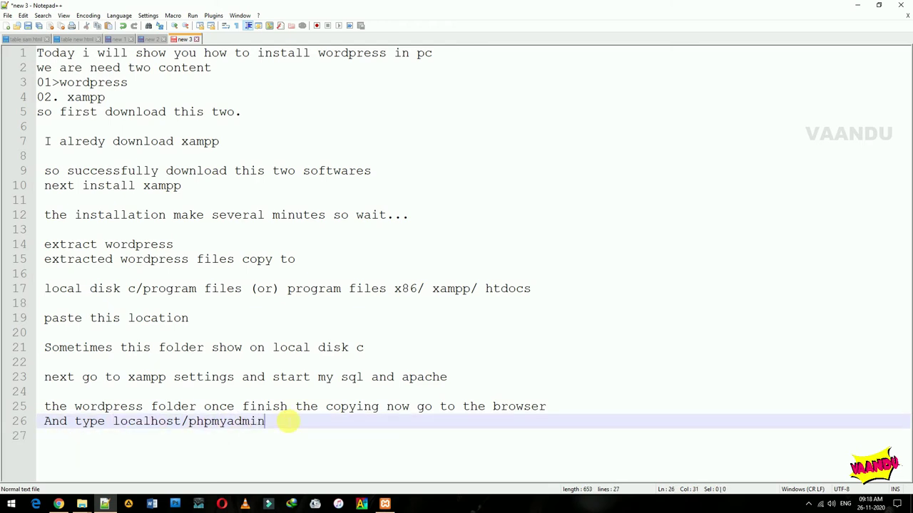
pyautogui.click(58, 504)
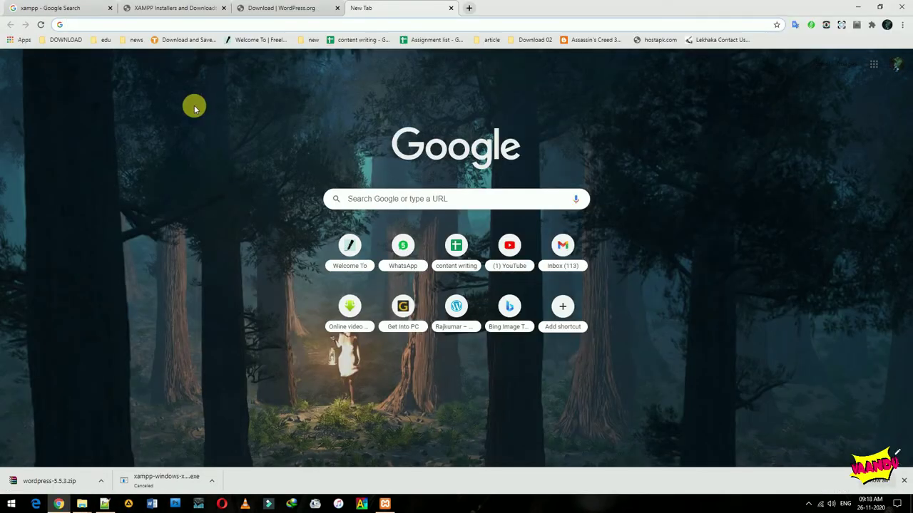
pyautogui.hotkey('ctrl', 'v')
pyautogui.write('/')
pyautogui.press('Return')
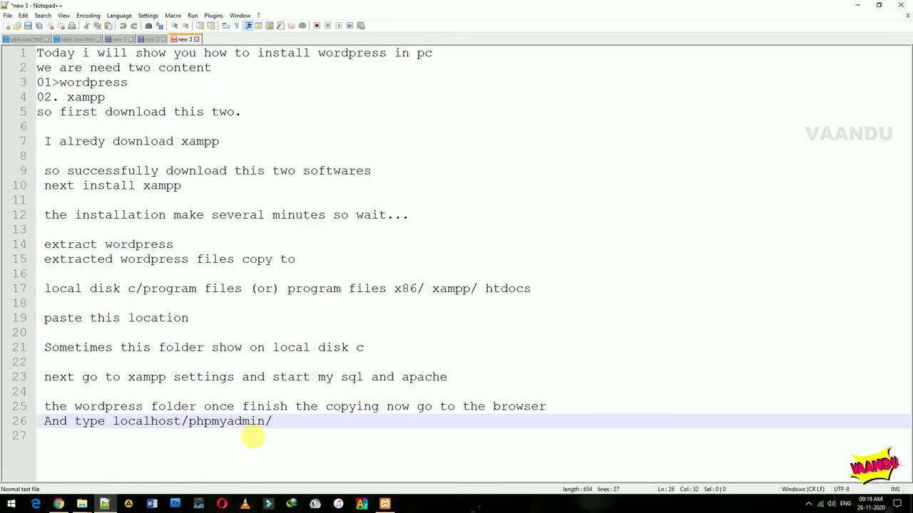
# - In the Notepad++ notes, add the line "Crearte database in mysql" below a blank line
pyautogui.press('Return')
pyautogui.press('Return')
pyautogui.write('Creart')
pyautogui.press('Insert')
pyautogui.write('e da')
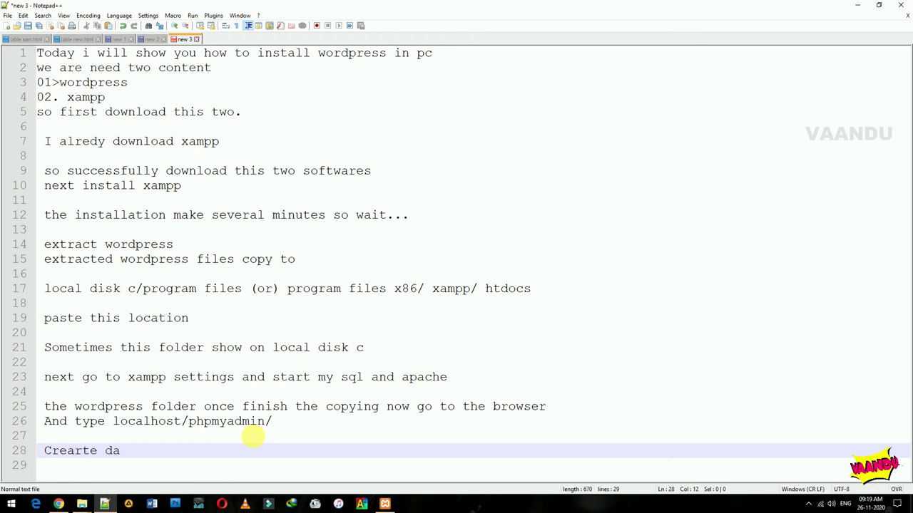
pyautogui.write('tabase in mysq')
# - Add about 20 blank lines below the database note in Notepad++
pyautogui.click(274, 421)
pyautogui.click(273, 436)
pyautogui.press('Down')
pyautogui.press('Down')
pyautogui.press('Return')
pyautogui.press('Return')
pyautogui.press('Return')
pyautogui.press('Return')
pyautogui.press('Return')
pyautogui.press('Return')
pyautogui.press('Return')
pyautogui.press('Return')
pyautogui.press('Return')
pyautogui.press('Return')
pyautogui.press('Return')
pyautogui.press('Return')
pyautogui.press('Return')
pyautogui.press('Return')
pyautogui.press('Return')
pyautogui.press('Return')
pyautogui.press('Return')
pyautogui.press('Return')
pyautogui.press('Return')
pyautogui.press('Return')
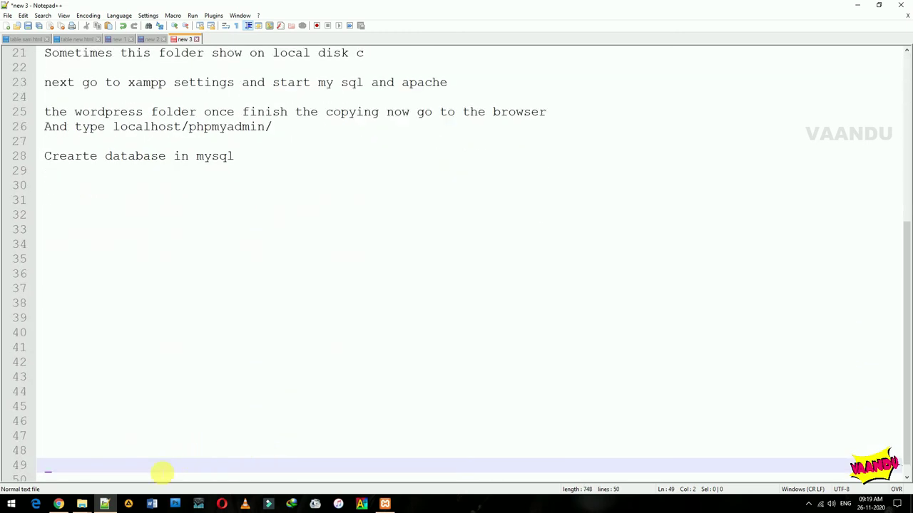
# - Switch to phpMyAdmin in Chrome, start a new database and enter wordpress as its name
pyautogui.click(58, 504)
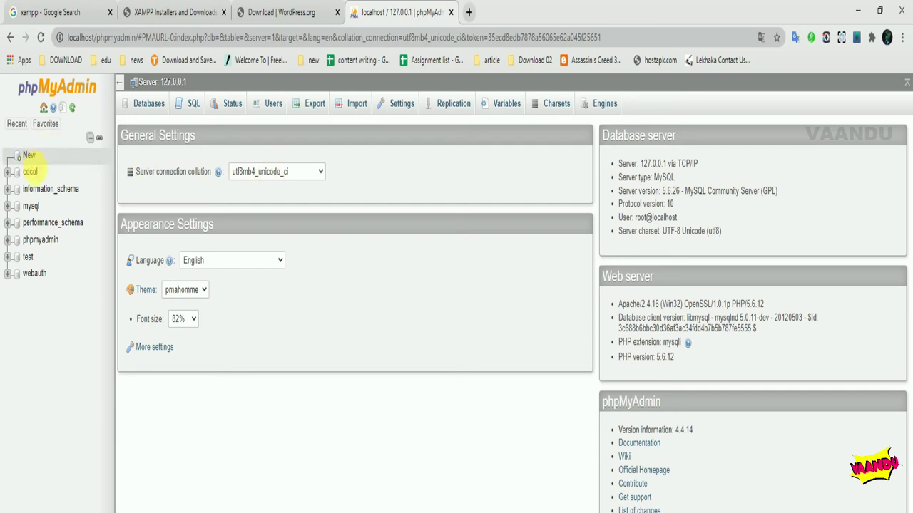
pyautogui.click(28, 159)
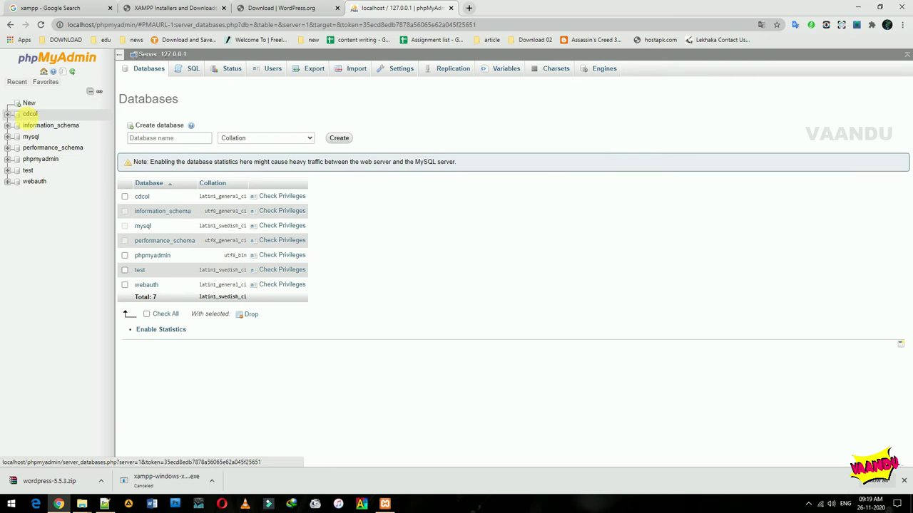
pyautogui.click(169, 138)
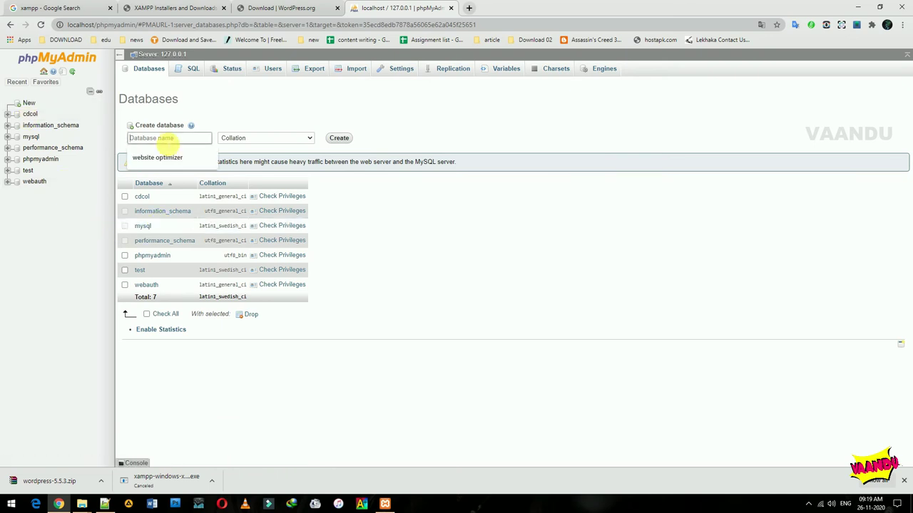
pyautogui.write('W')
pyautogui.press('BackSpace')
pyautogui.write('wordpress')
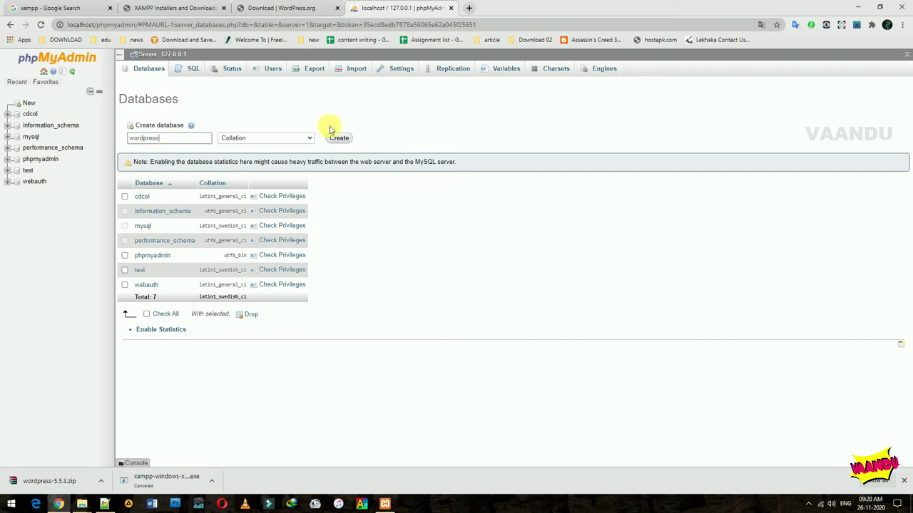
# - Browse the collation options without choosing one and create the wordpress database
pyautogui.click(300, 137)
pyautogui.click(300, 138)
pyautogui.click(300, 137)
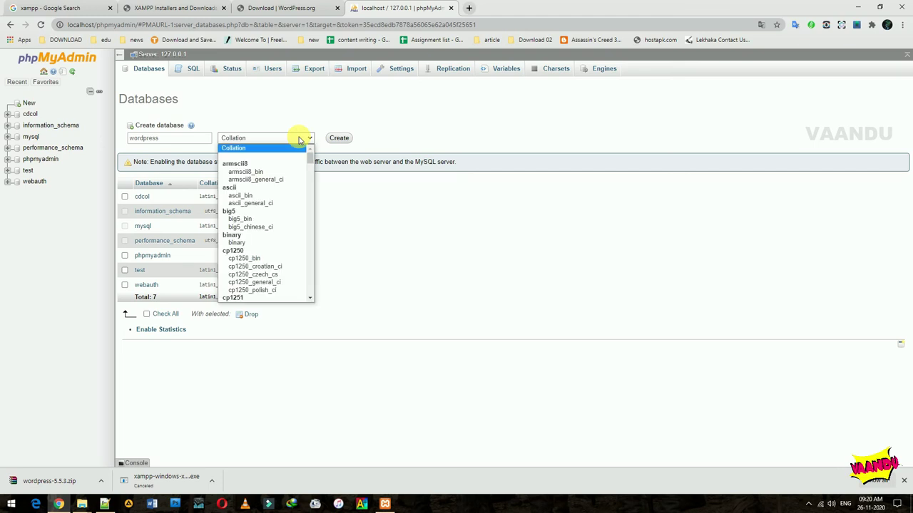
pyautogui.click(299, 137)
pyautogui.click(300, 137)
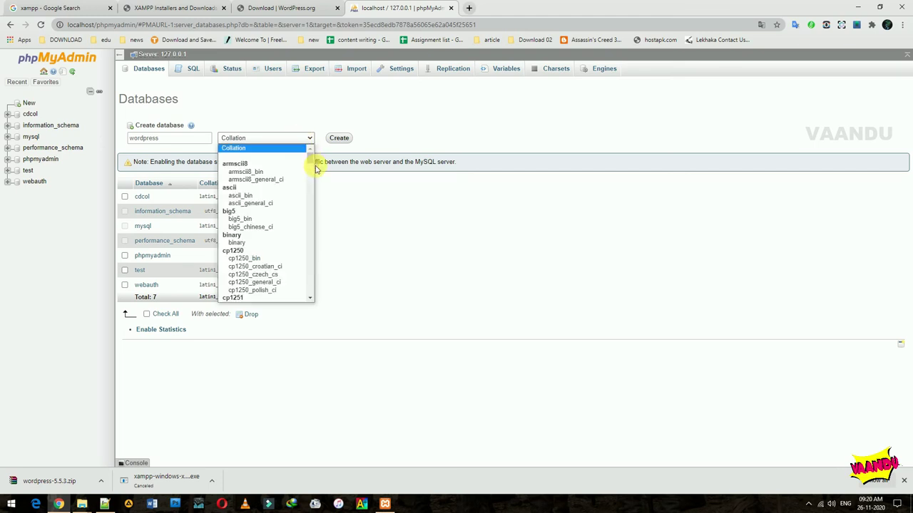
pyautogui.moveTo(309, 158); pyautogui.dragTo(308, 280)
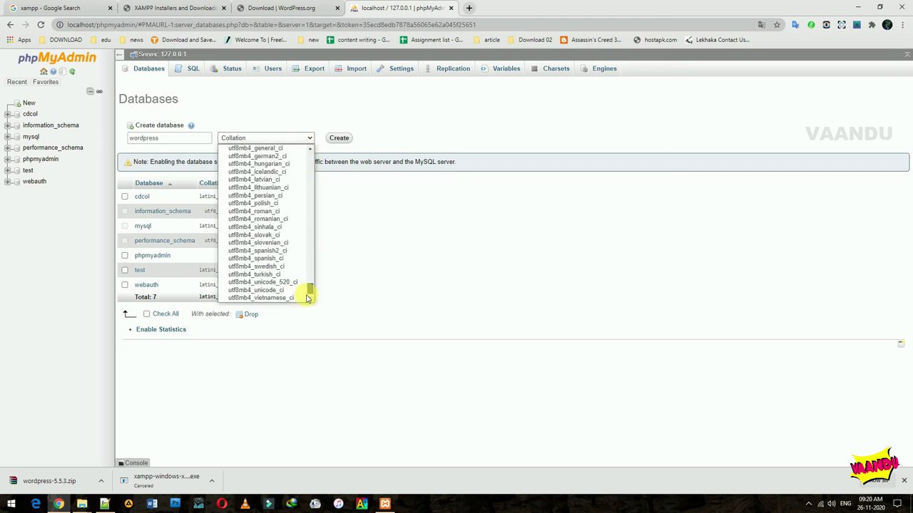
pyautogui.click(309, 285)
pyautogui.click(364, 139)
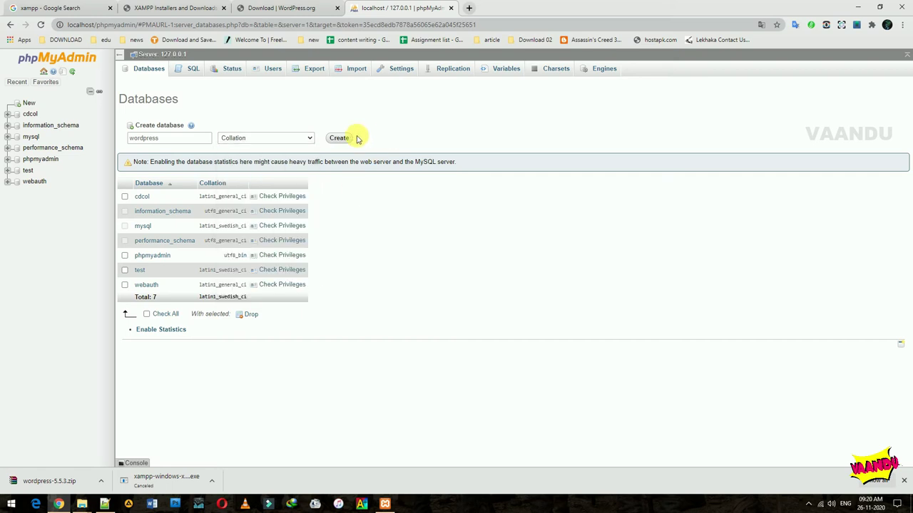
pyautogui.click(339, 137)
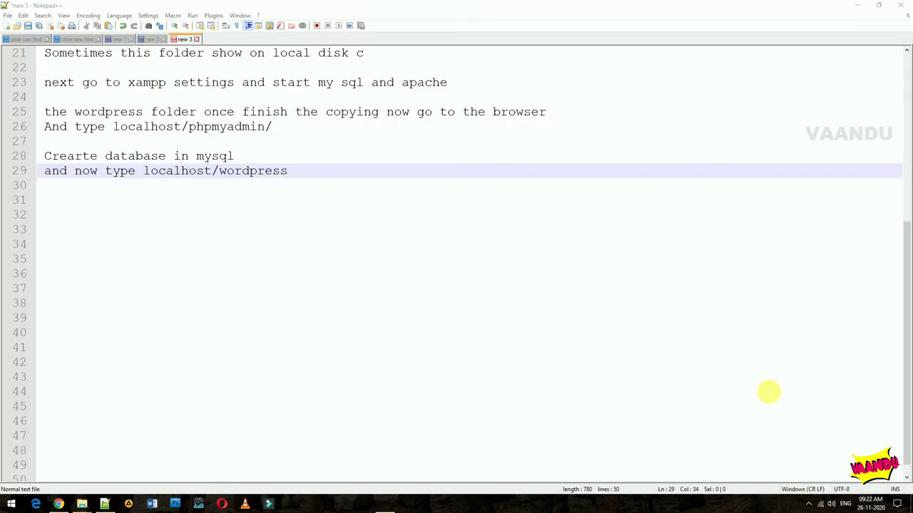
pyautogui.click(808, 503)
pyautogui.rightClick(838, 465)
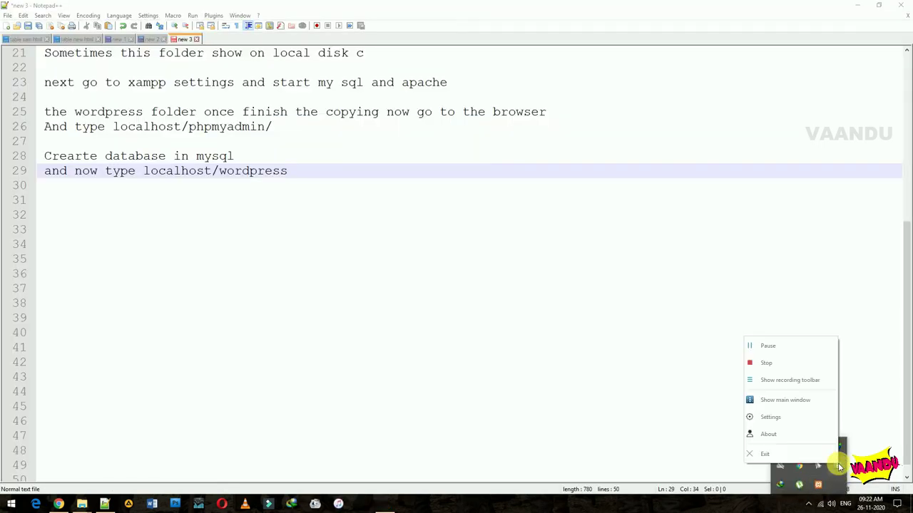
pyautogui.click(798, 344)
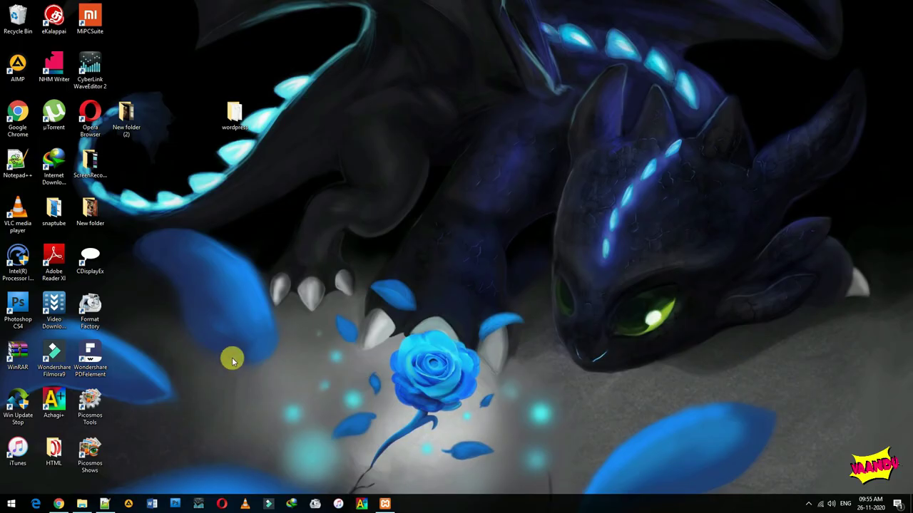
# - Copy localhost/wordpress from the Notepad++ notes, switch to Chrome and open that address in a new tab
pyautogui.click(105, 503)
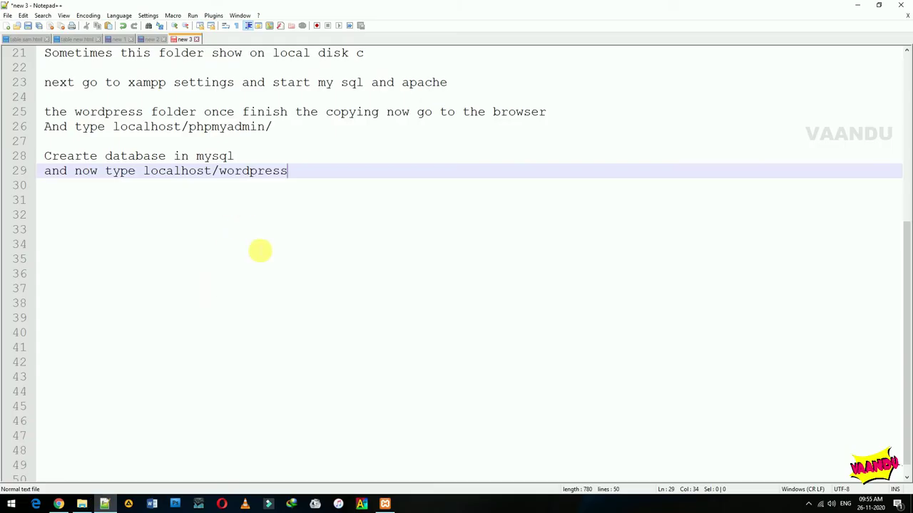
pyautogui.moveTo(291, 172); pyautogui.dragTo(142, 176)
pyautogui.hotkey('ctrl', 'c')
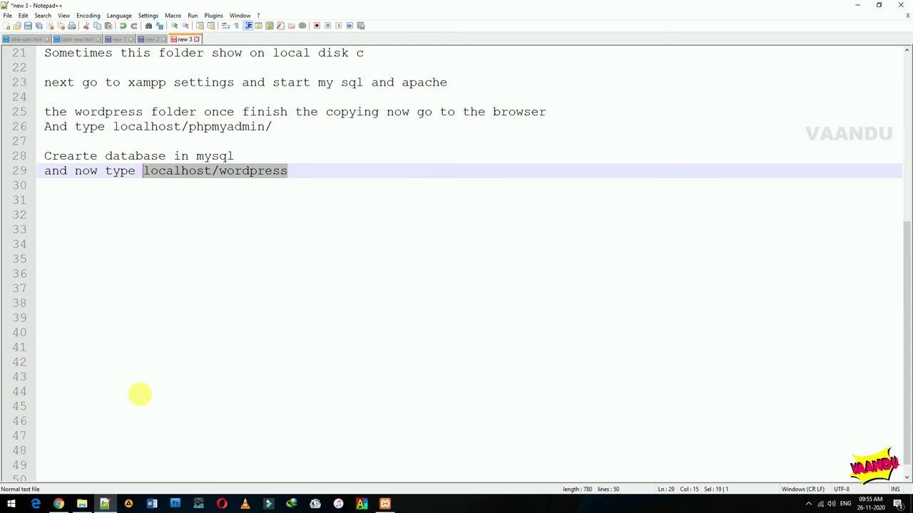
pyautogui.click(59, 503)
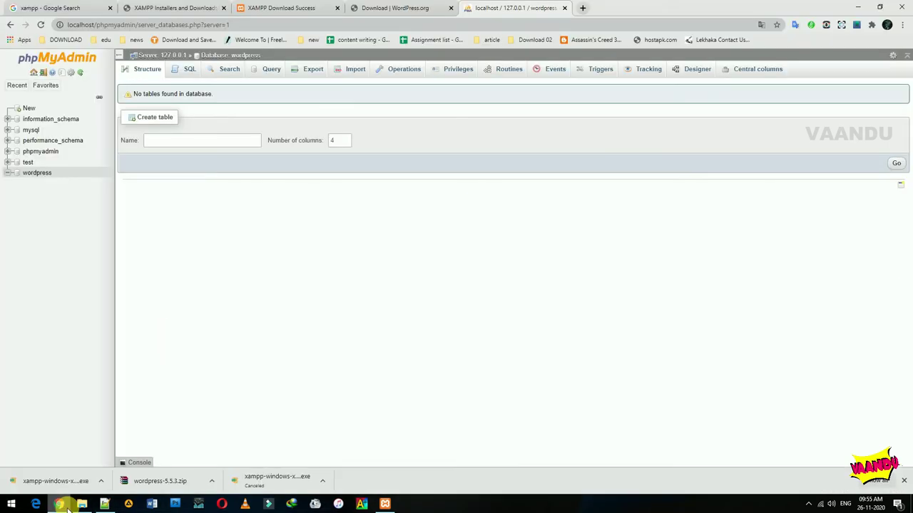
pyautogui.click(582, 7)
pyautogui.hotkey('ctrl', 'v')
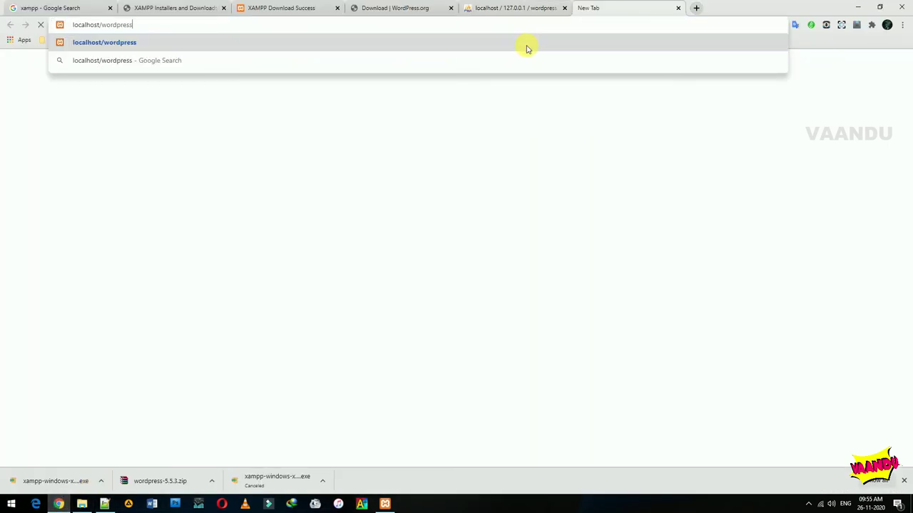
pyautogui.press('Return')
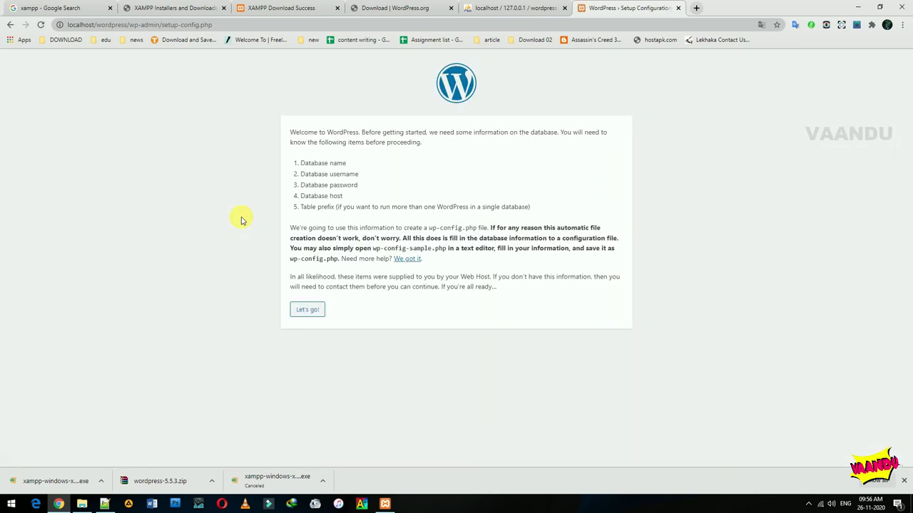
# - Copy the five required database items from the WordPress setup page and paste them into the Notepad++ notes below a blank line
pyautogui.moveTo(540, 208); pyautogui.dragTo(285, 159)
pyautogui.hotkey('ctrl', 'c')
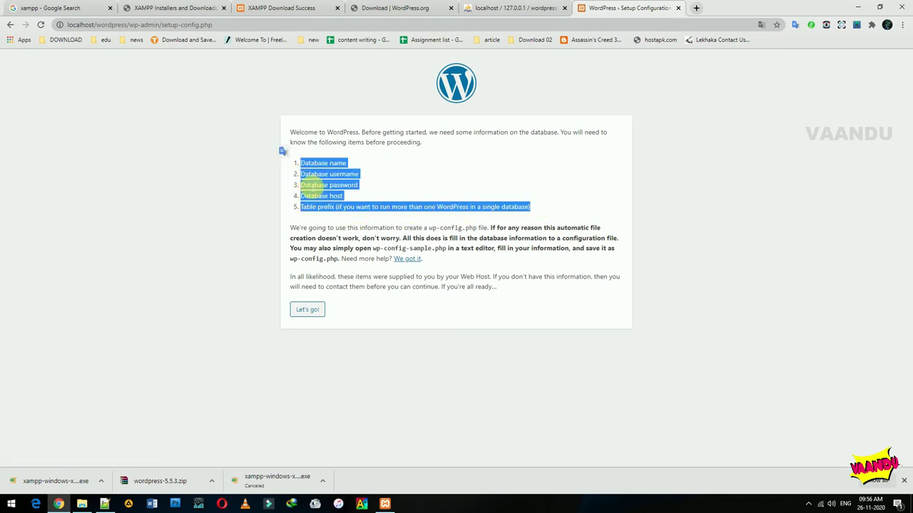
pyautogui.click(104, 504)
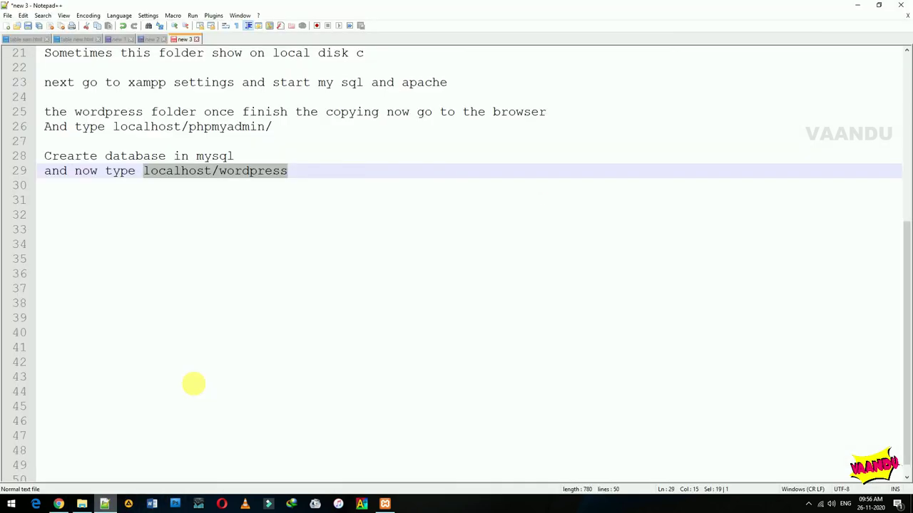
pyautogui.click(307, 179)
pyautogui.press('Return')
pyautogui.press('Return')
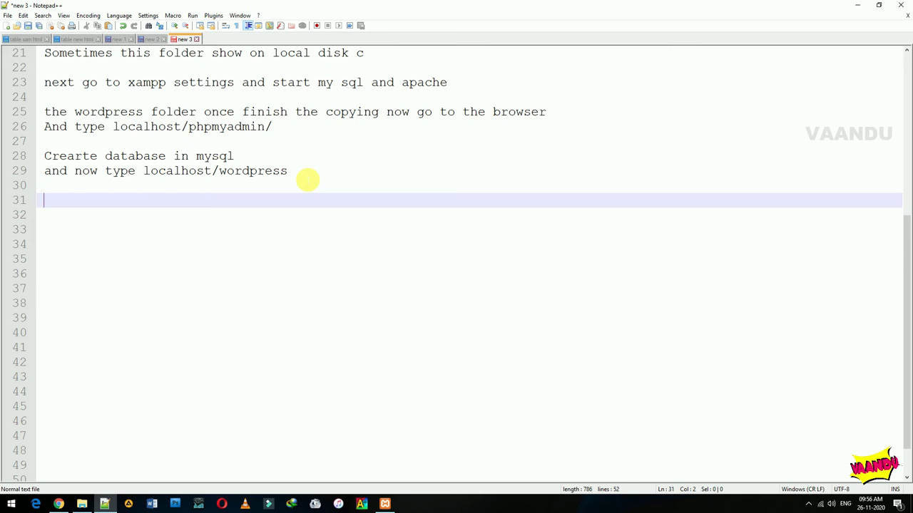
pyautogui.hotkey('ctrl', 'v')
# - Add the note "set this options" below the pasted list, separated by a blank line
pyautogui.press('Return')
pyautogui.press('Return')
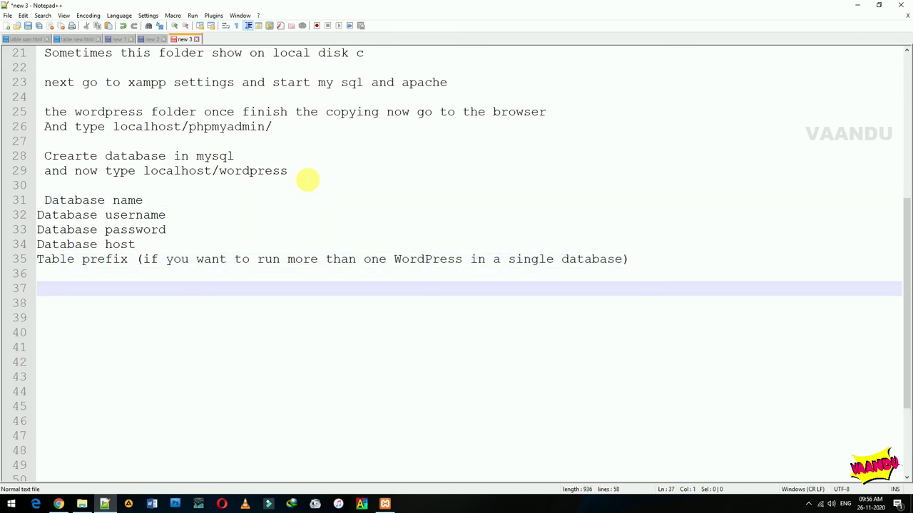
pyautogui.write('set this options')
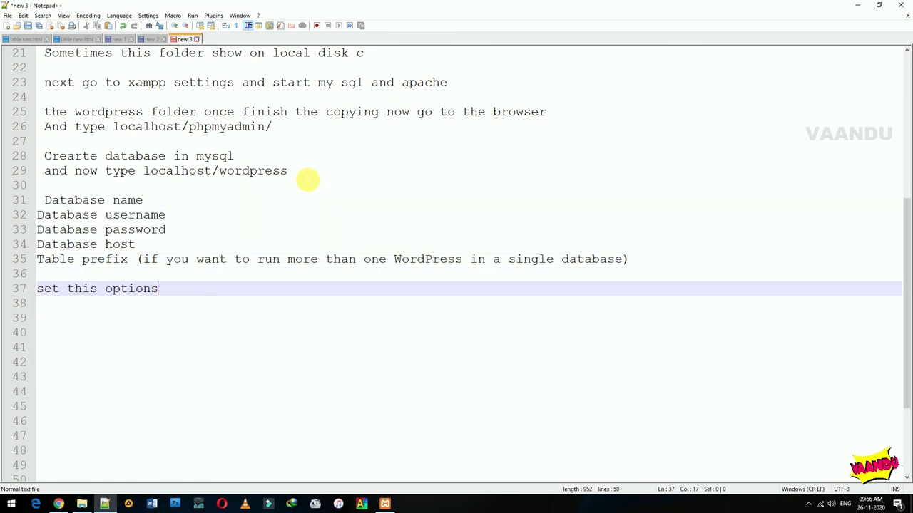
pyautogui.press('Return')
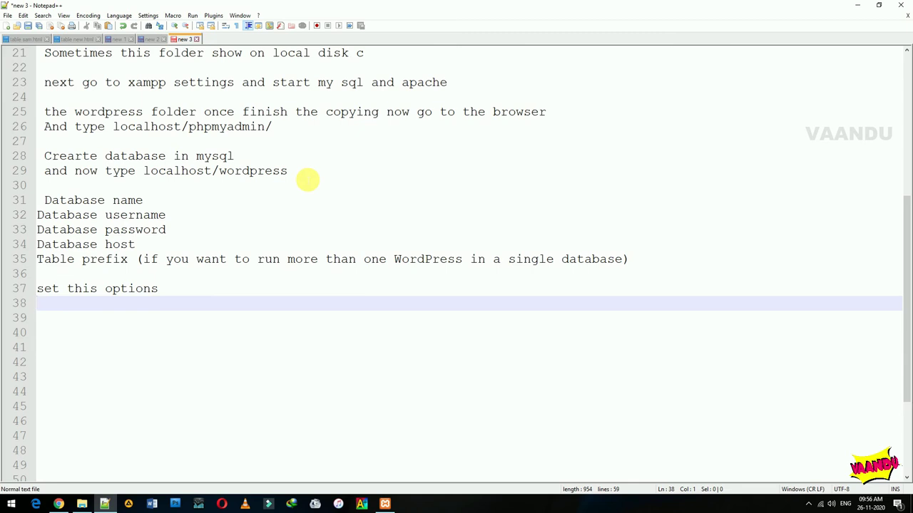
# - Minimize Notepad++, continue the WordPress setup to the database connection form and select the Database Name value
pyautogui.click(857, 7)
pyautogui.click(314, 310)
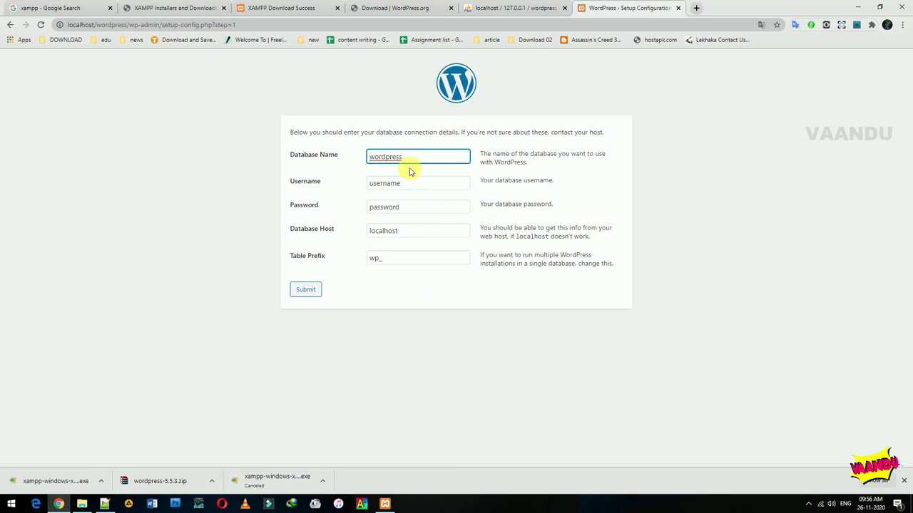
pyautogui.moveTo(404, 158); pyautogui.dragTo(369, 157)
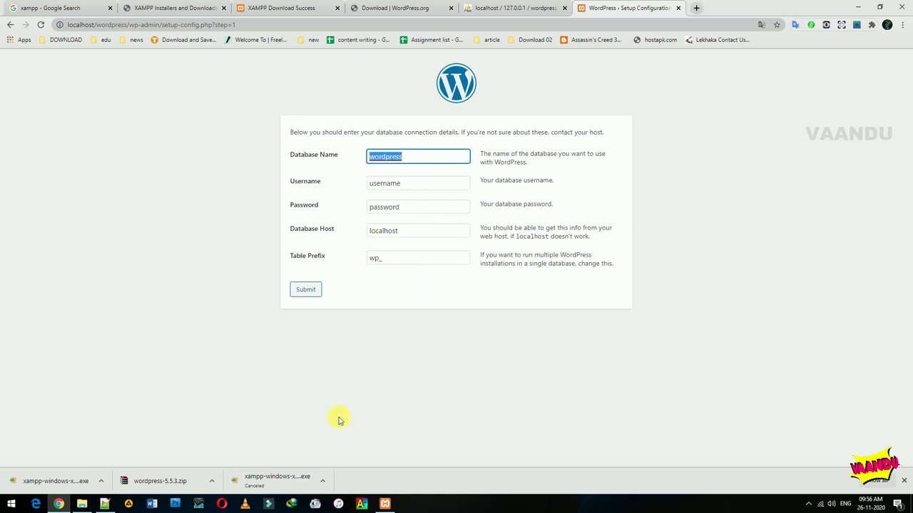
# - Set the database username to root, clear the database password and submit the connection details
pyautogui.click(305, 289)
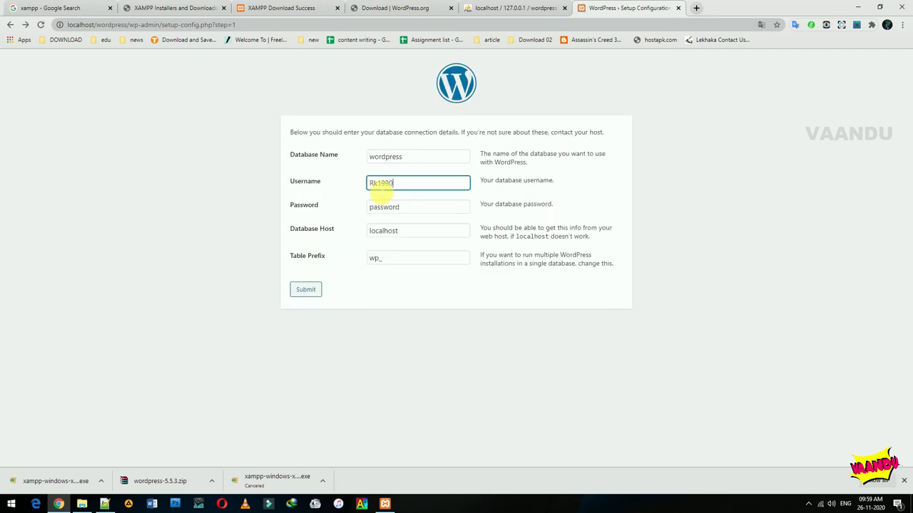
pyautogui.moveTo(433, 184); pyautogui.dragTo(354, 192)
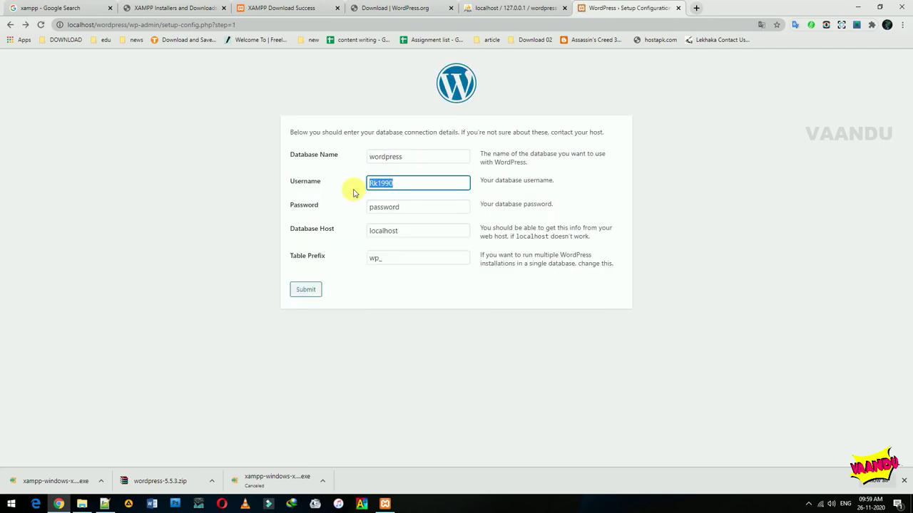
pyautogui.write('root')
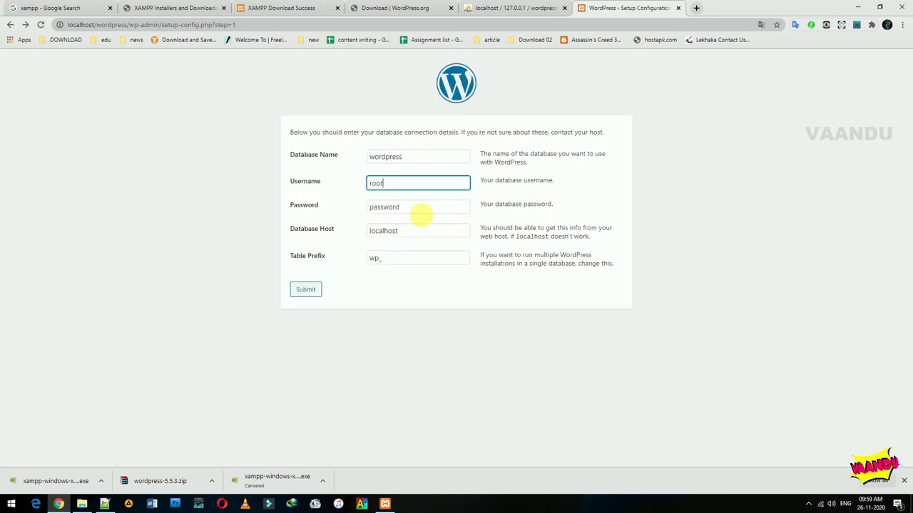
pyautogui.moveTo(418, 212); pyautogui.dragTo(341, 216)
pyautogui.press('BackSpace')
pyautogui.click(312, 292)
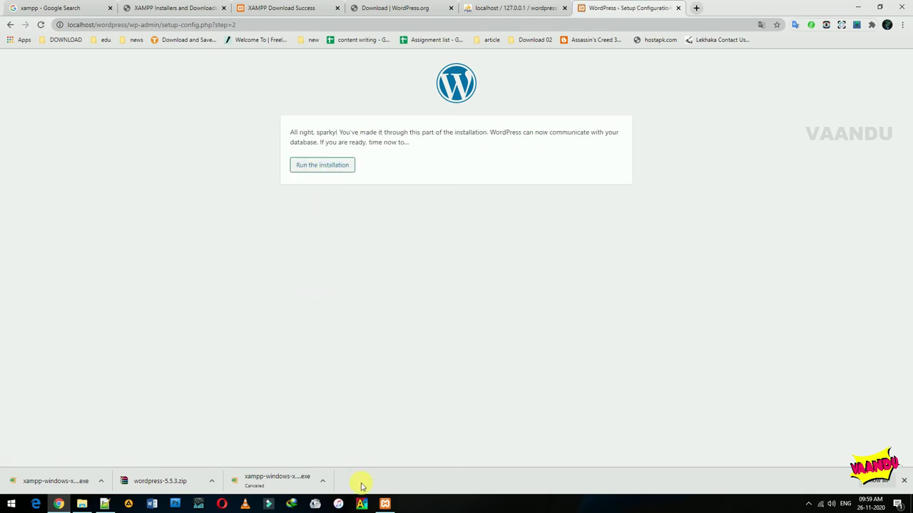
# - Switch to Notepad++ and add the note "use the username root" below "set this options", separated by a blank line
pyautogui.click(104, 504)
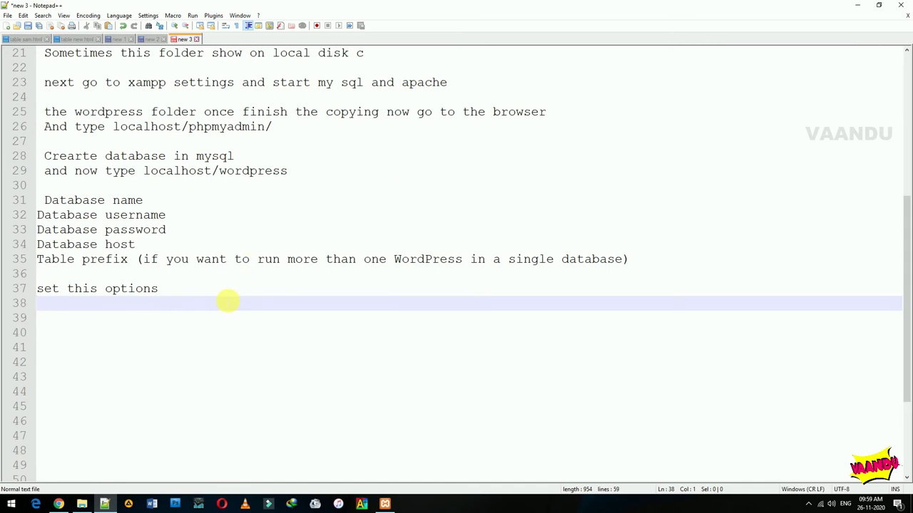
pyautogui.press('Return')
pyautogui.write('us')
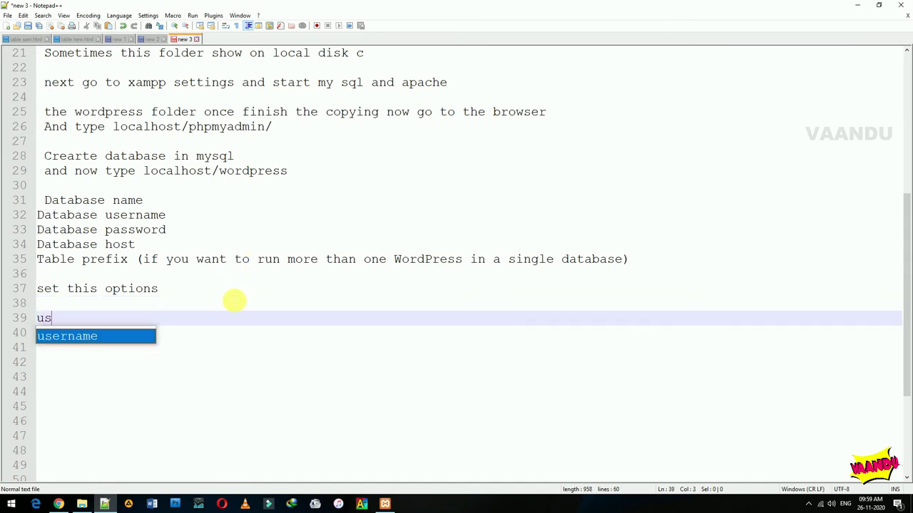
pyautogui.write('e the username ')
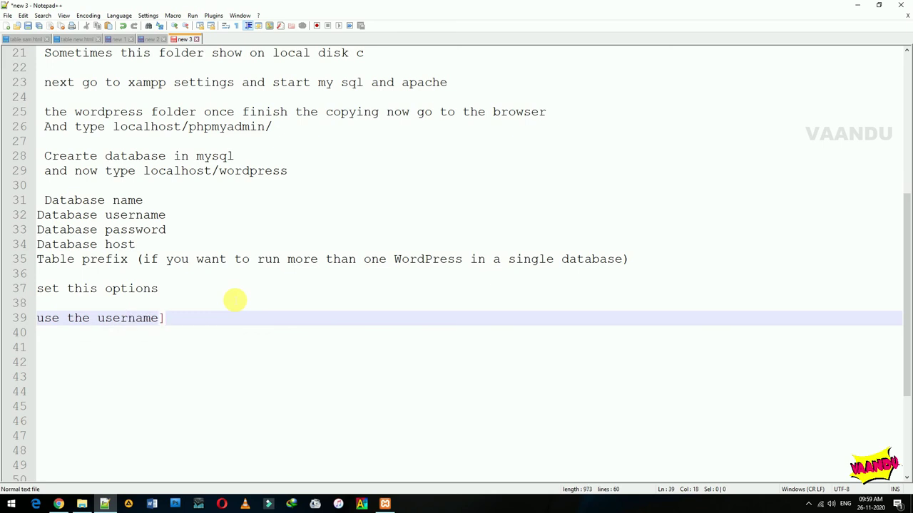
pyautogui.write('ro')
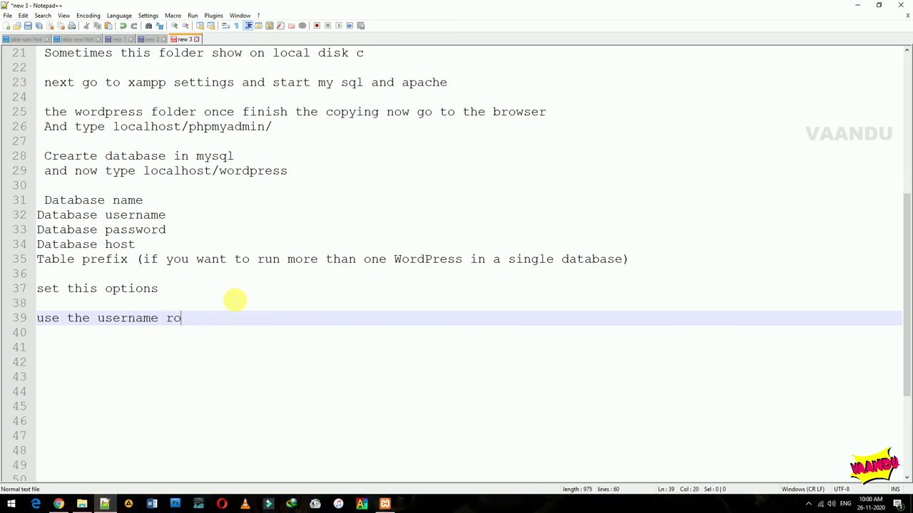
pyautogui.press('Down')
pyautogui.press('Insert')
pyautogui.press('Up')
pyautogui.write('ot')
pyautogui.press('Insert')
# - Add the line "and dont set the password" directly below the root username note
pyautogui.press('Return')
pyautogui.write('and n')
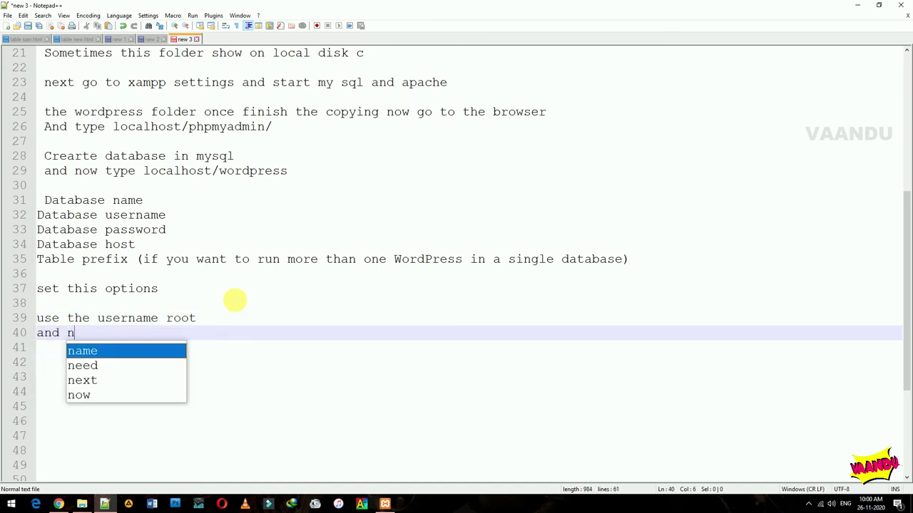
pyautogui.write('v')
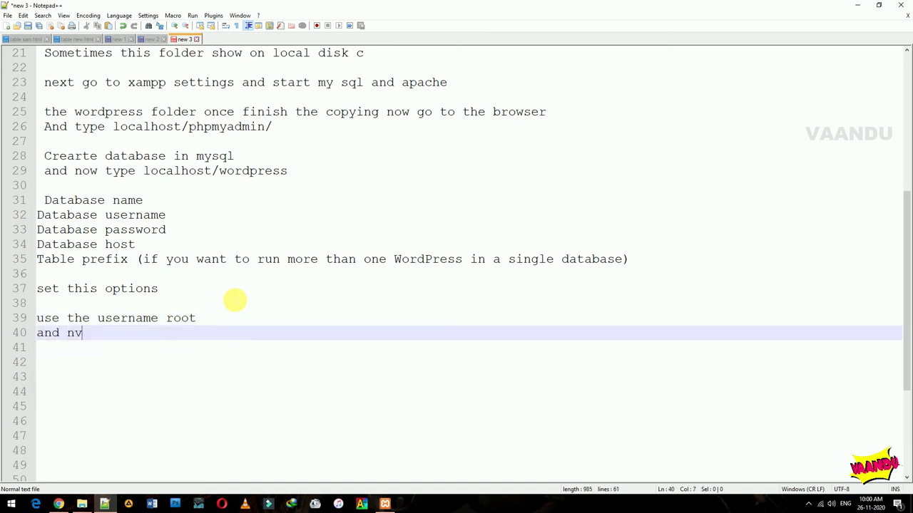
pyautogui.press('BackSpace')
pyautogui.press('BackSpace')
pyautogui.write('dont set the passw')
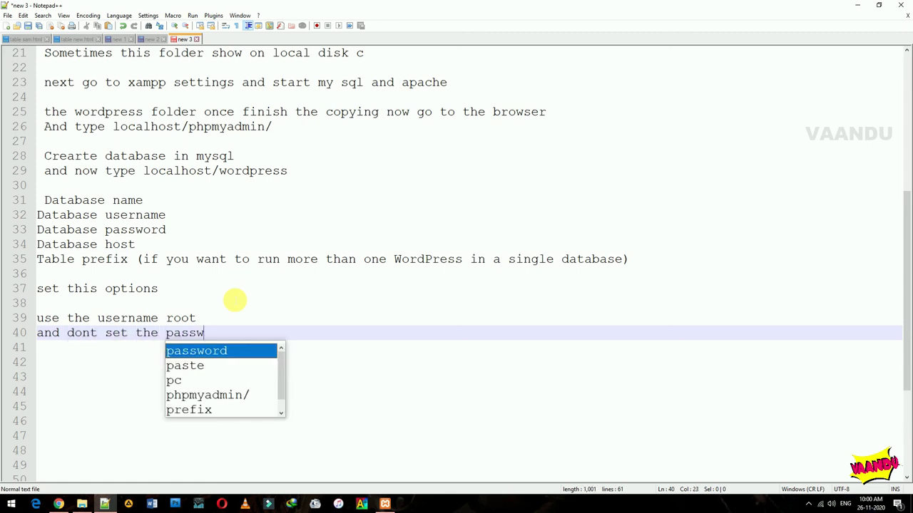
pyautogui.write('ord')
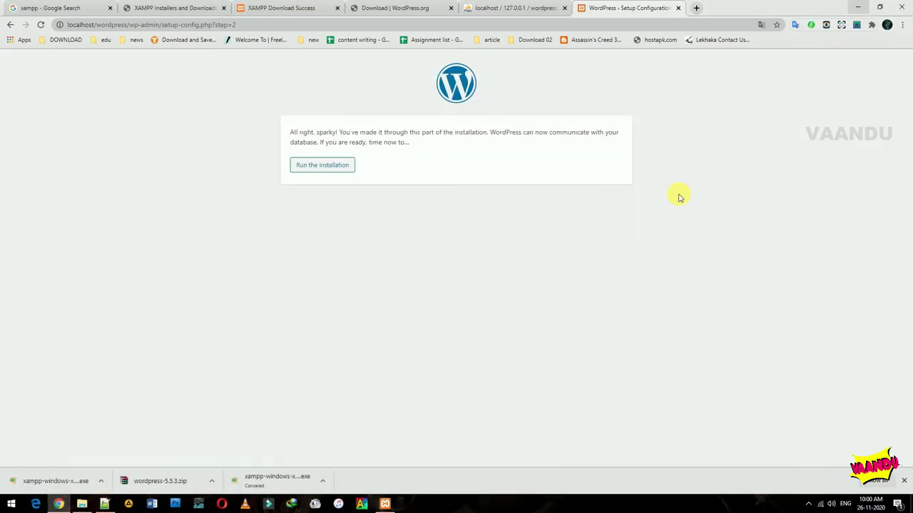
# - Minimize Notepad++ and run the WordPress installation in Chrome
pyautogui.click(857, 5)
pyautogui.click(307, 169)
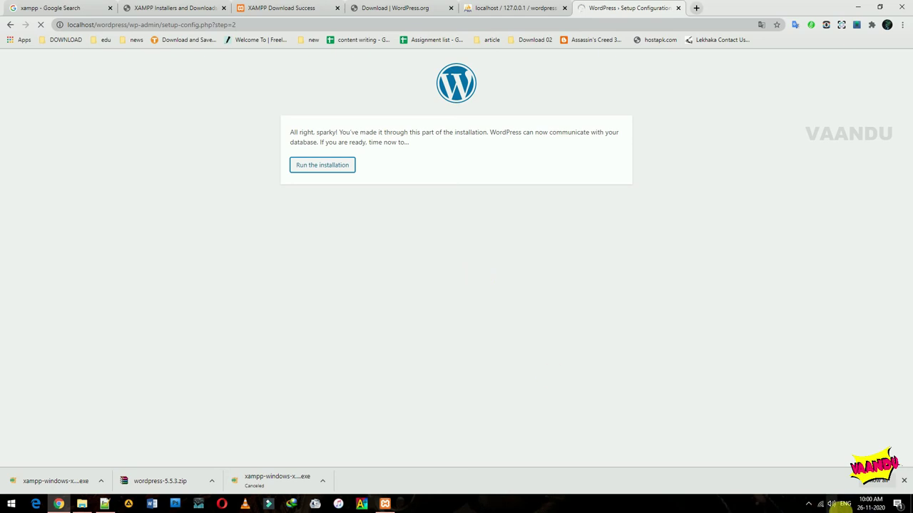
pyautogui.click(808, 503)
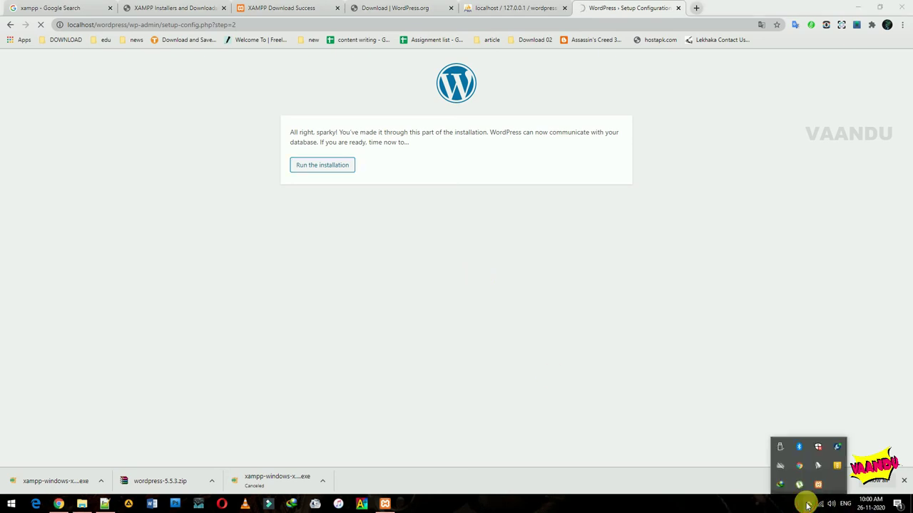
pyautogui.rightClick(839, 461)
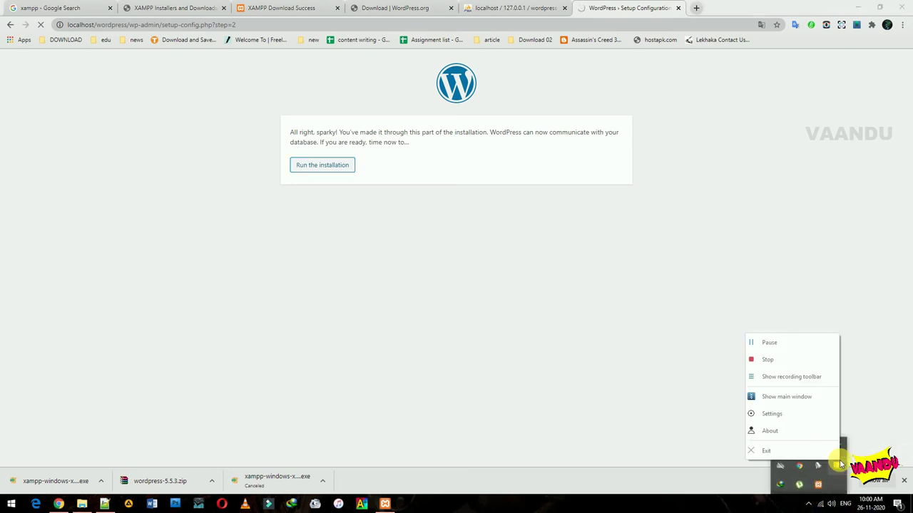
pyautogui.click(897, 318)
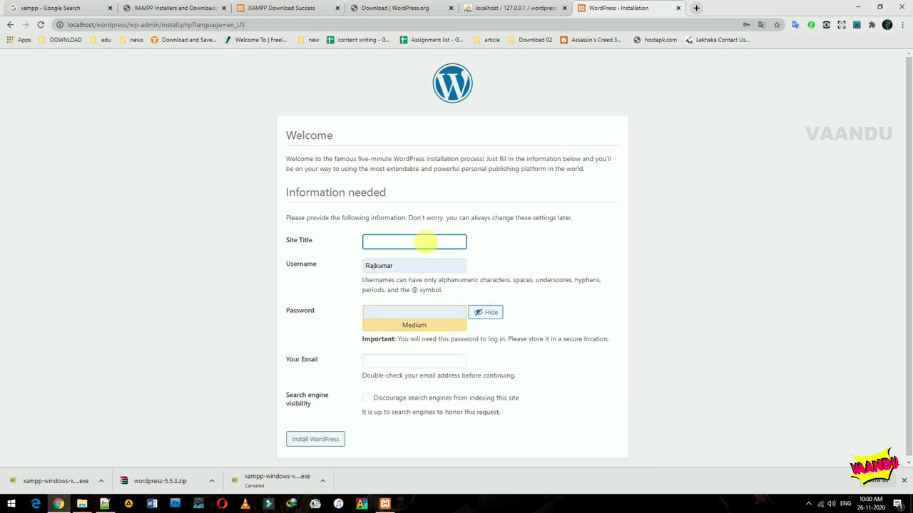
# - Enter "cinema site" as the site title and submit the WordPress installation form
pyautogui.write('cinemea')
pyautogui.press('BackSpace')
pyautogui.write('site')
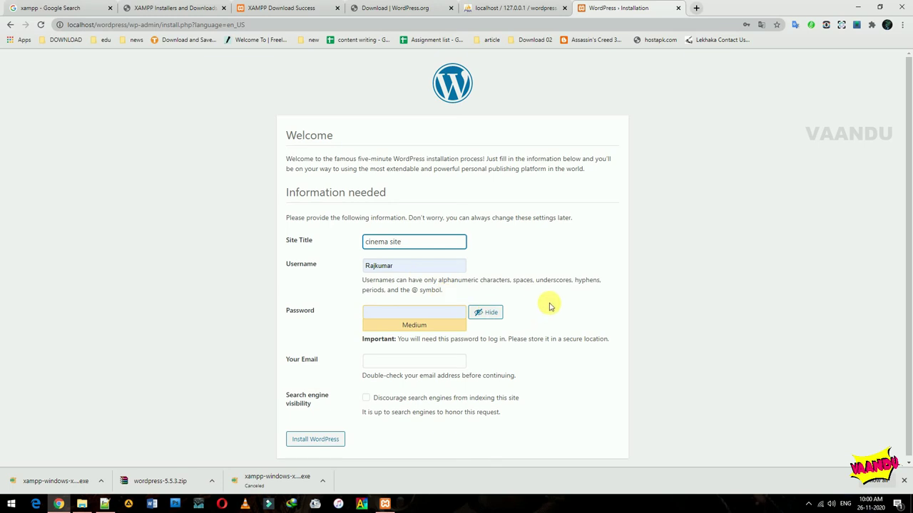
pyautogui.scroll(-1, 424, 342)
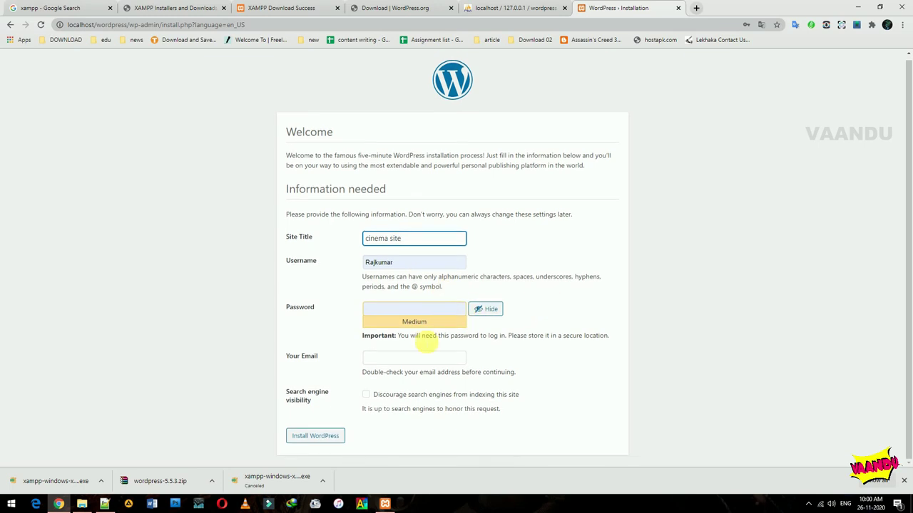
pyautogui.click(316, 436)
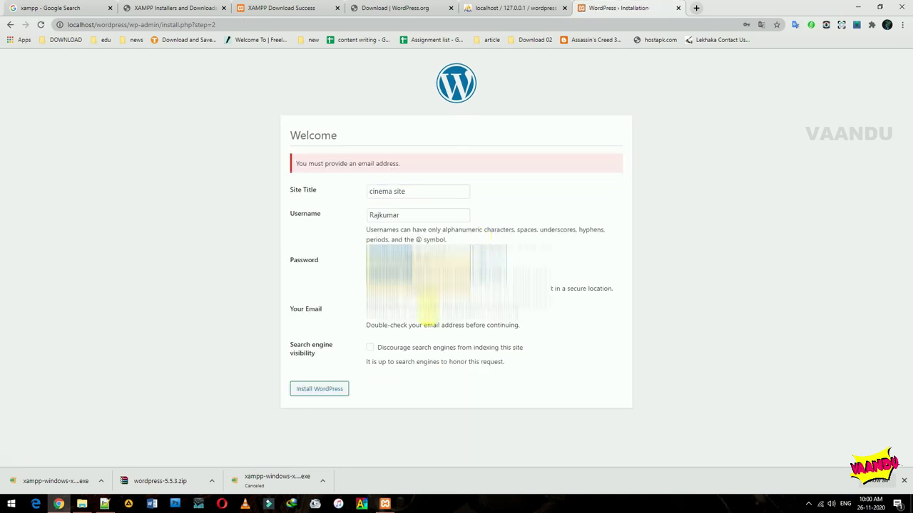
# - Fill in the administrator's e-mail address and submit the WordPress installation form again
pyautogui.click(427, 311)
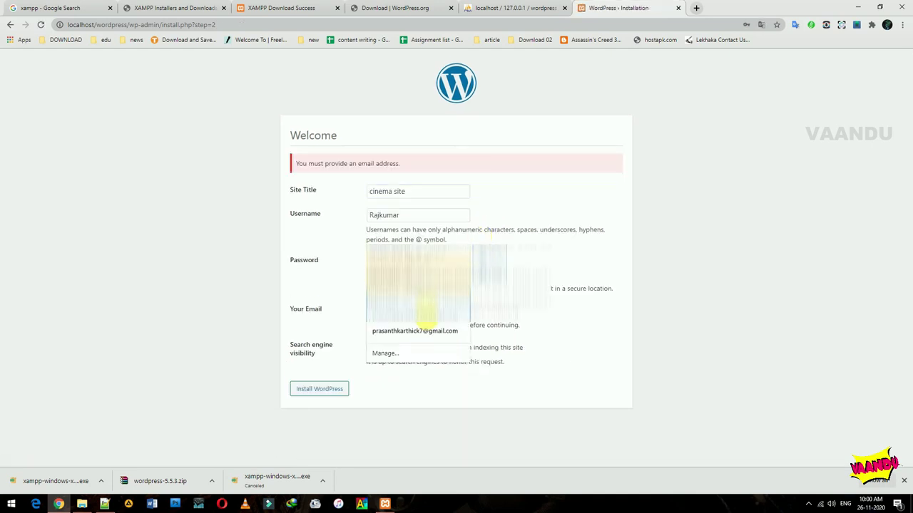
pyautogui.write('vkra')
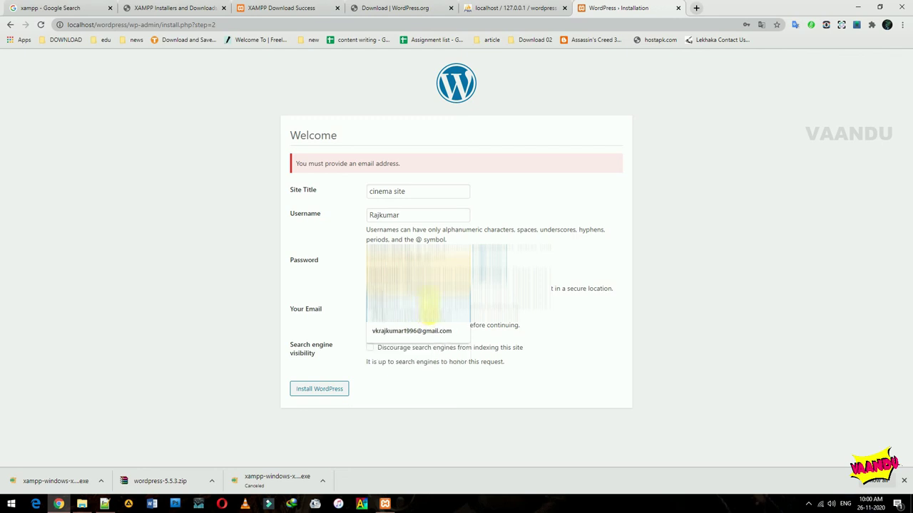
pyautogui.write('jku')
pyautogui.press('Escape')
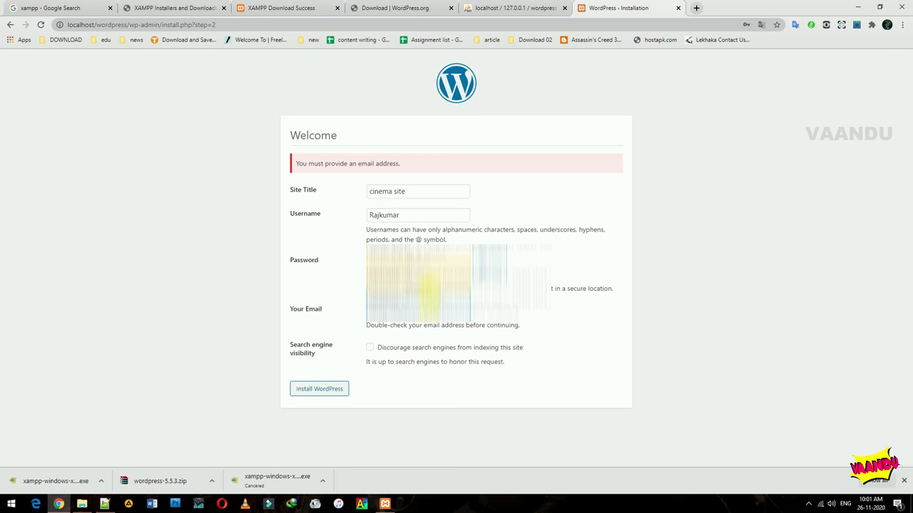
pyautogui.click(337, 389)
pyautogui.click(321, 389)
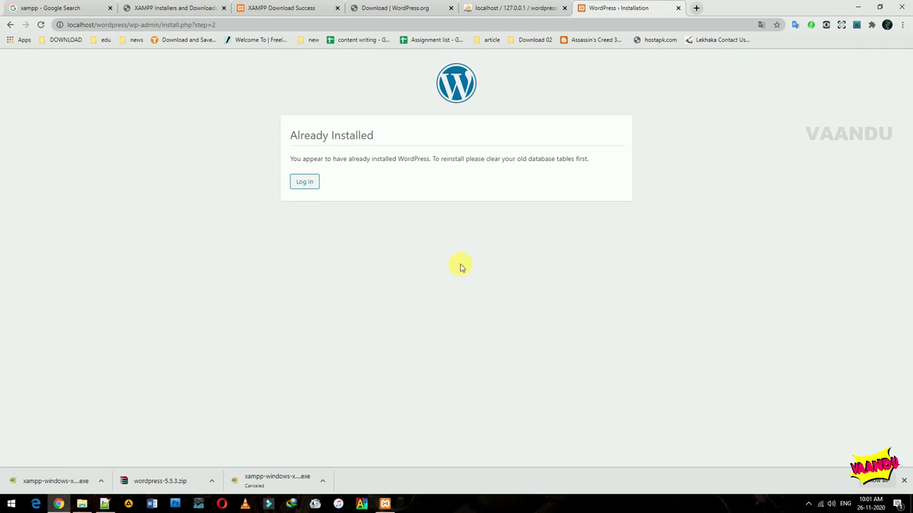
# - Open the WordPress login page, log in to the cinema site and look over its dashboard
pyautogui.click(314, 187)
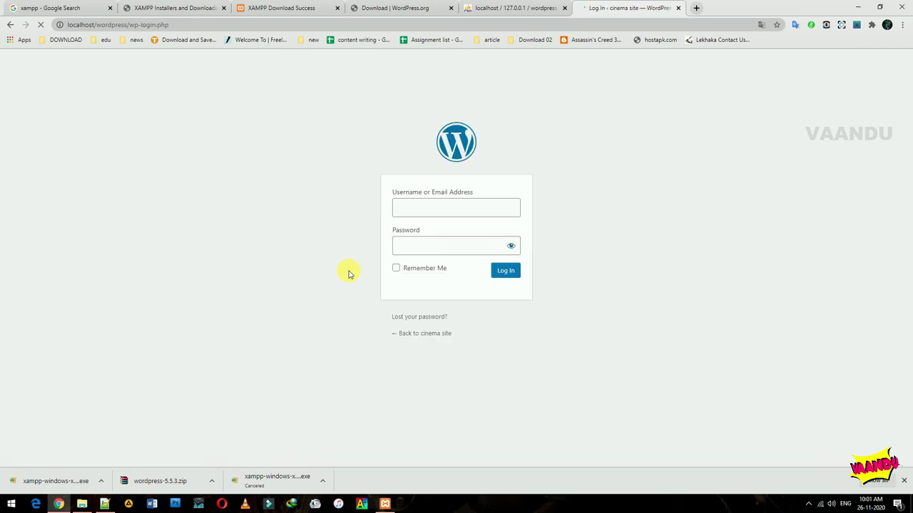
pyautogui.click(504, 271)
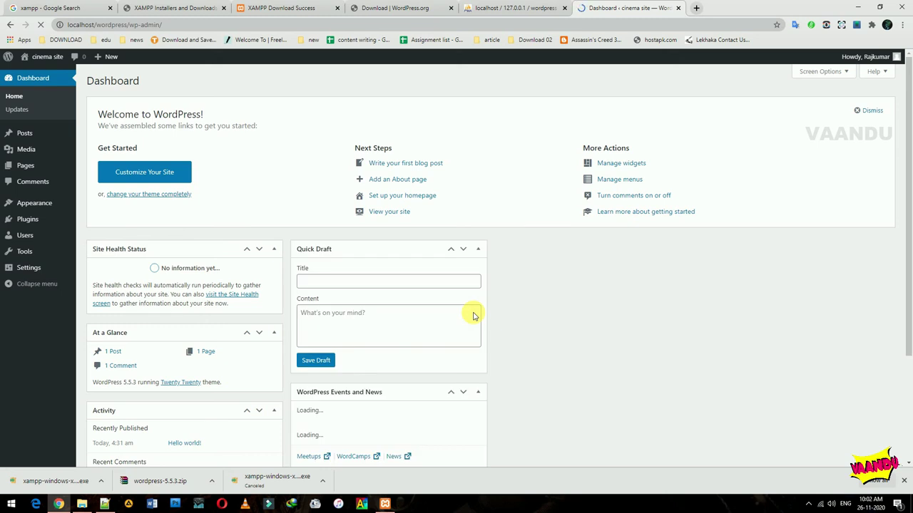
pyautogui.scroll(-3, 218, 327)
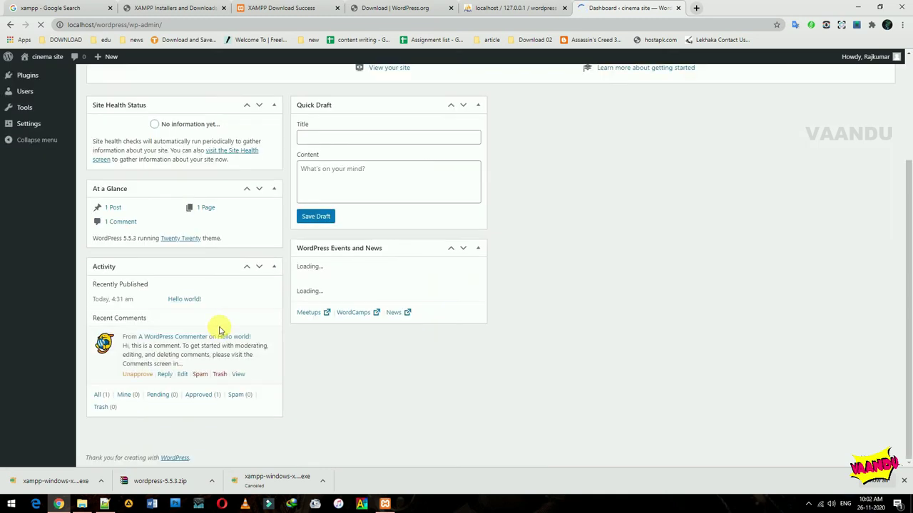
pyautogui.scroll(3, 220, 330)
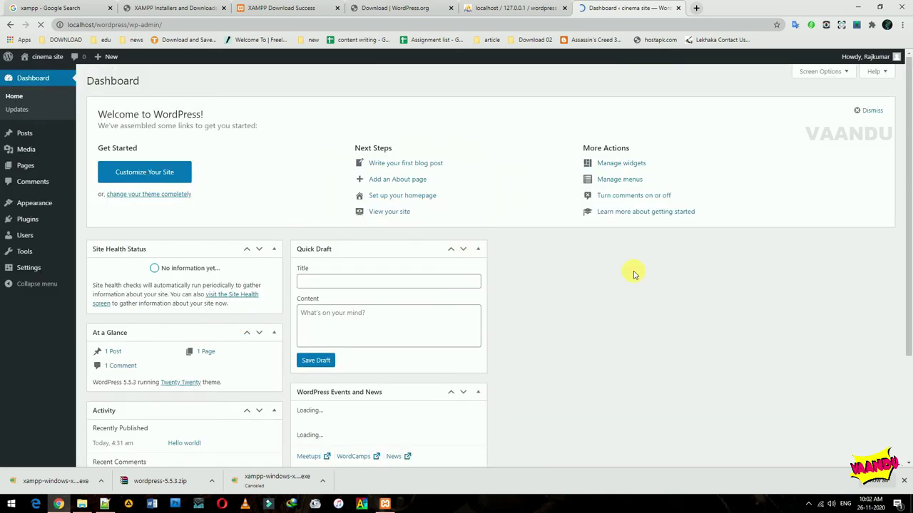
# - Switch to Notepad++ and add the note "I already create a database so it will log in the account" below a blank line
pyautogui.click(105, 504)
pyautogui.press('Return')
pyautogui.press('Return')
pyautogui.write('I')
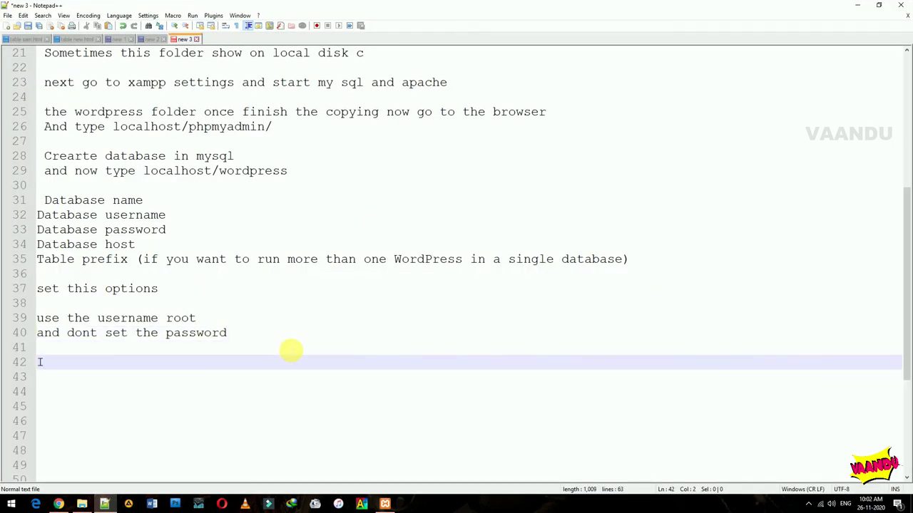
pyautogui.write(' already creat')
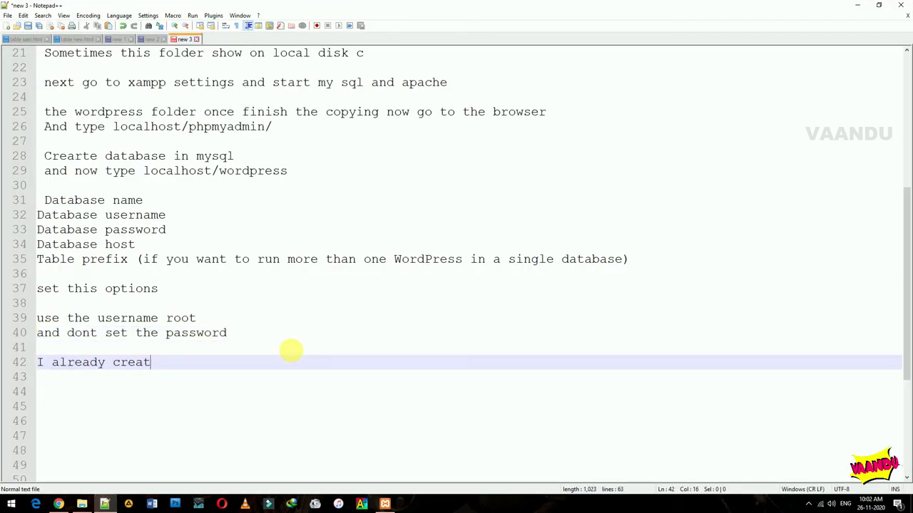
pyautogui.write('e a database s')
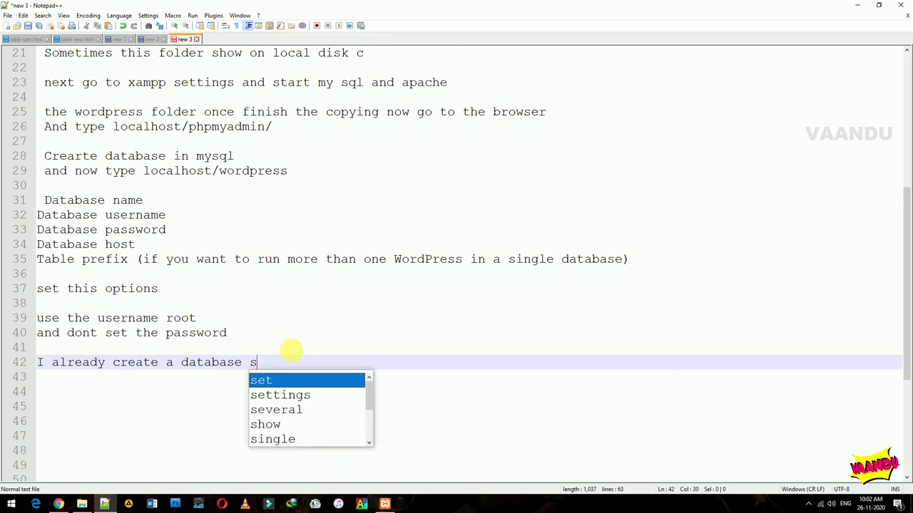
pyautogui.press('BackSpace')
pyautogui.write('so')
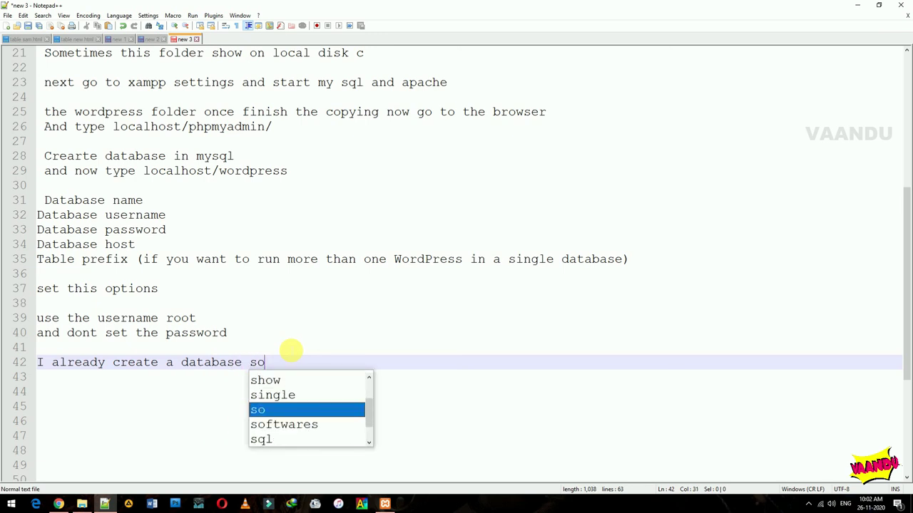
pyautogui.write(' it will log in t')
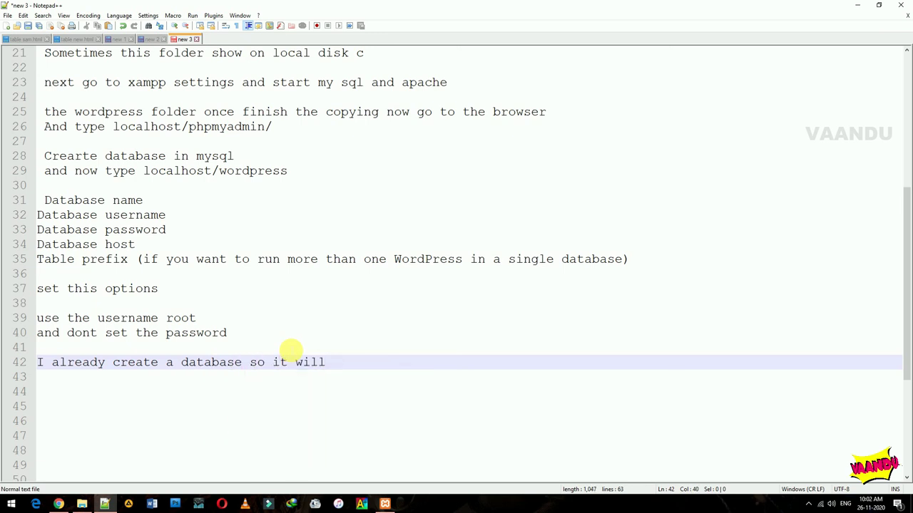
pyautogui.press('BackSpace')
pyautogui.press('BackSpace')
pyautogui.press('BackSpace')
pyautogui.write('n the account')
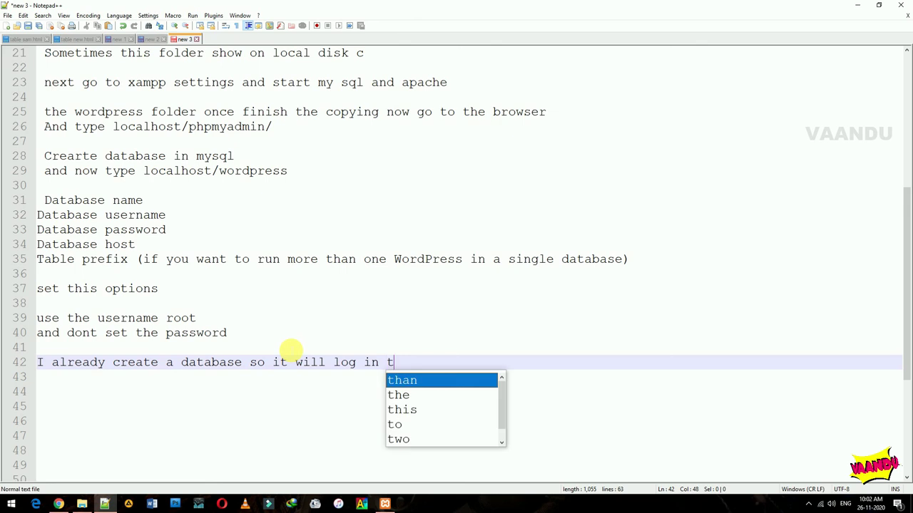
# - Add the closing lines "so that is a method of install wordpress to your pc" and "Thank you......." to the notes
pyautogui.press('Return')
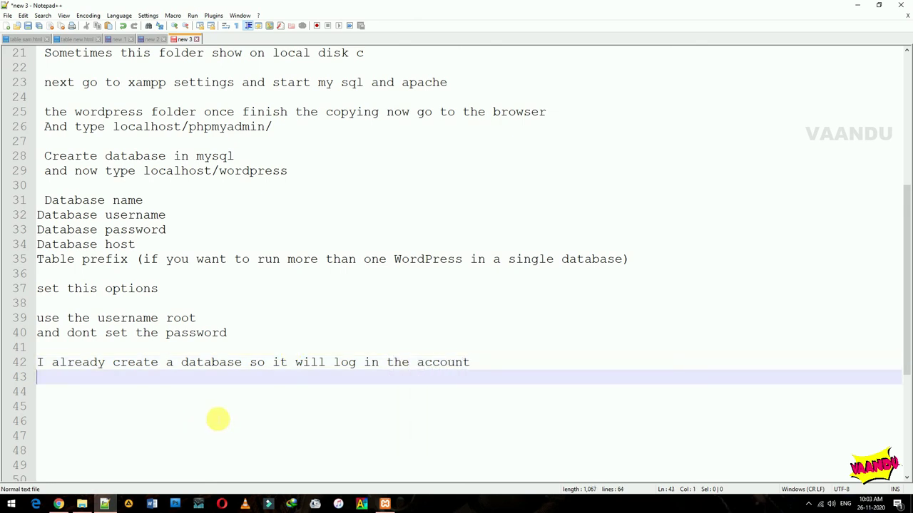
pyautogui.write('so that is ')
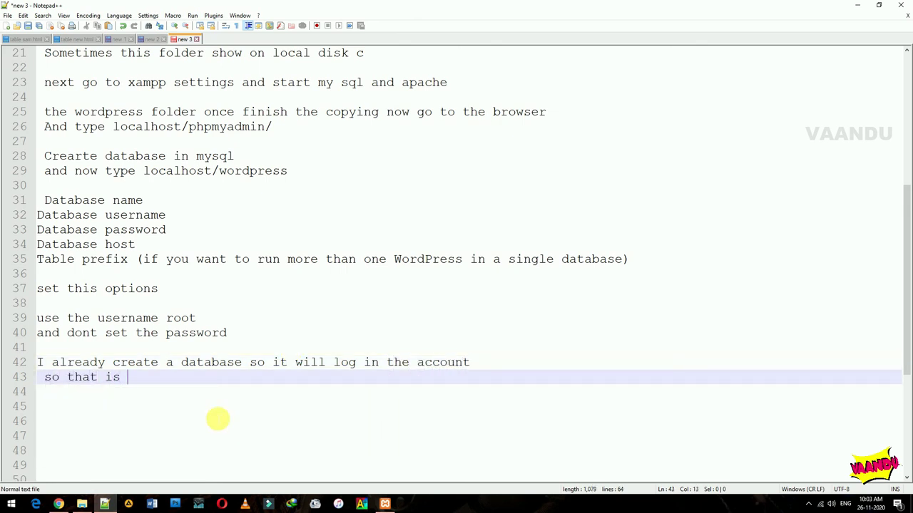
pyautogui.write('a method of install wor')
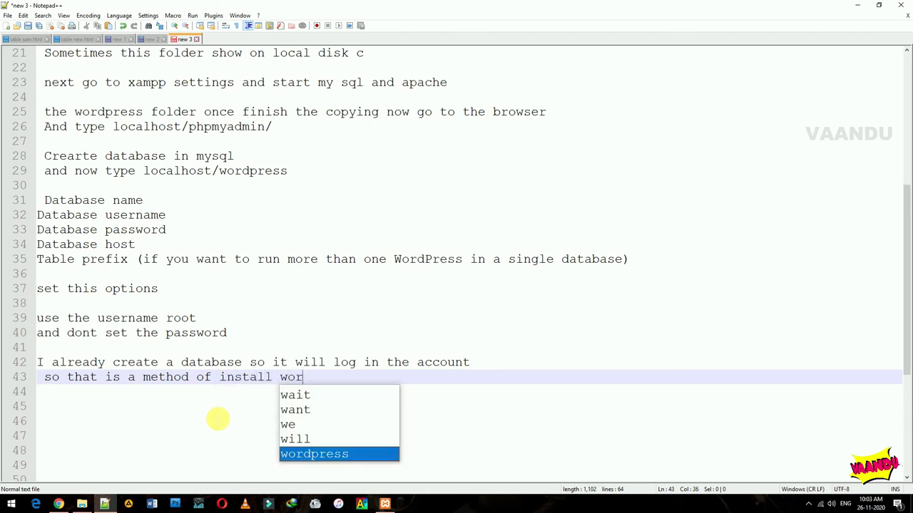
pyautogui.write('dpress to')
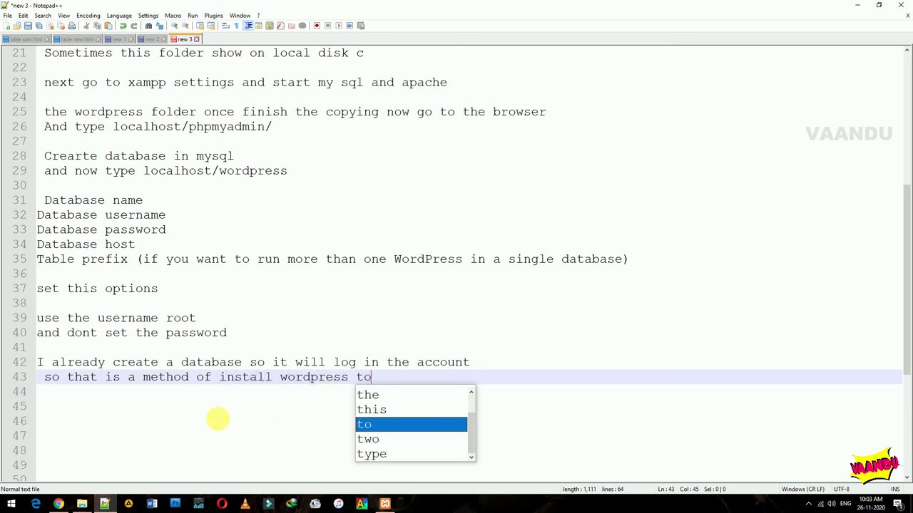
pyautogui.write(' your pc')
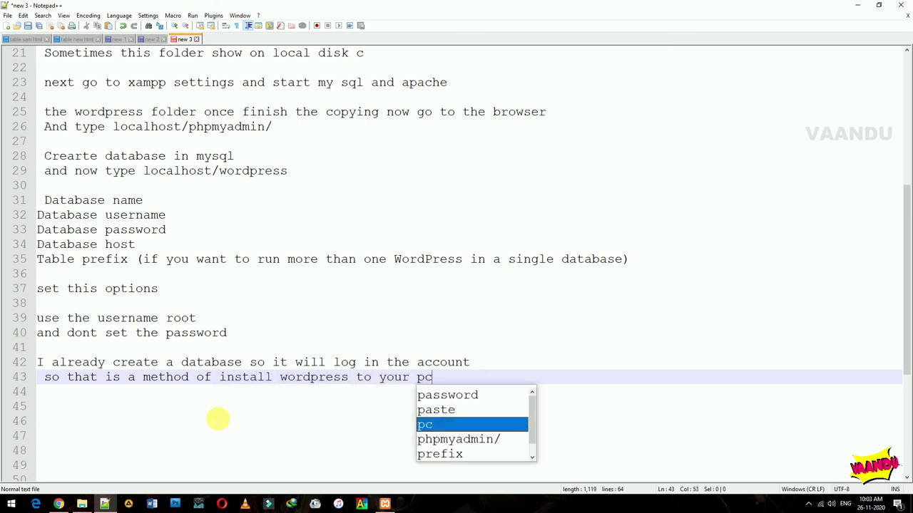
pyautogui.press('Return')
pyautogui.write('Thank you.......')
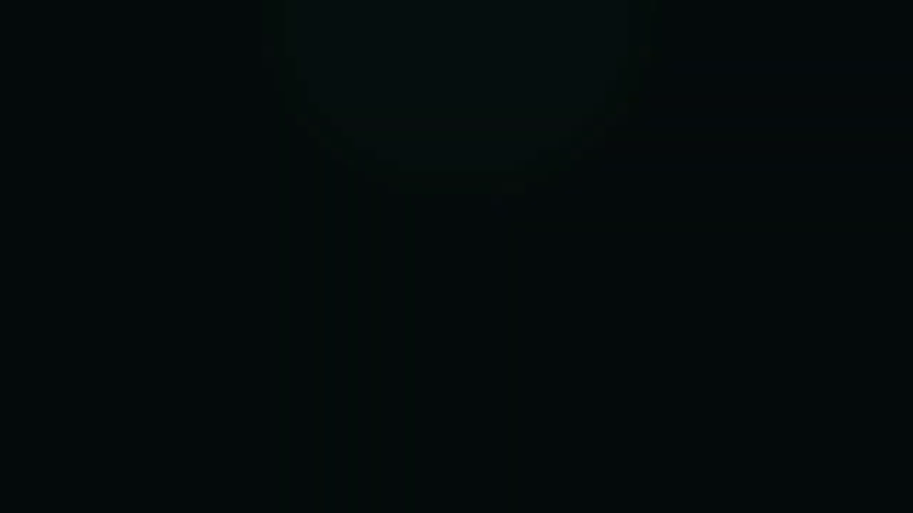